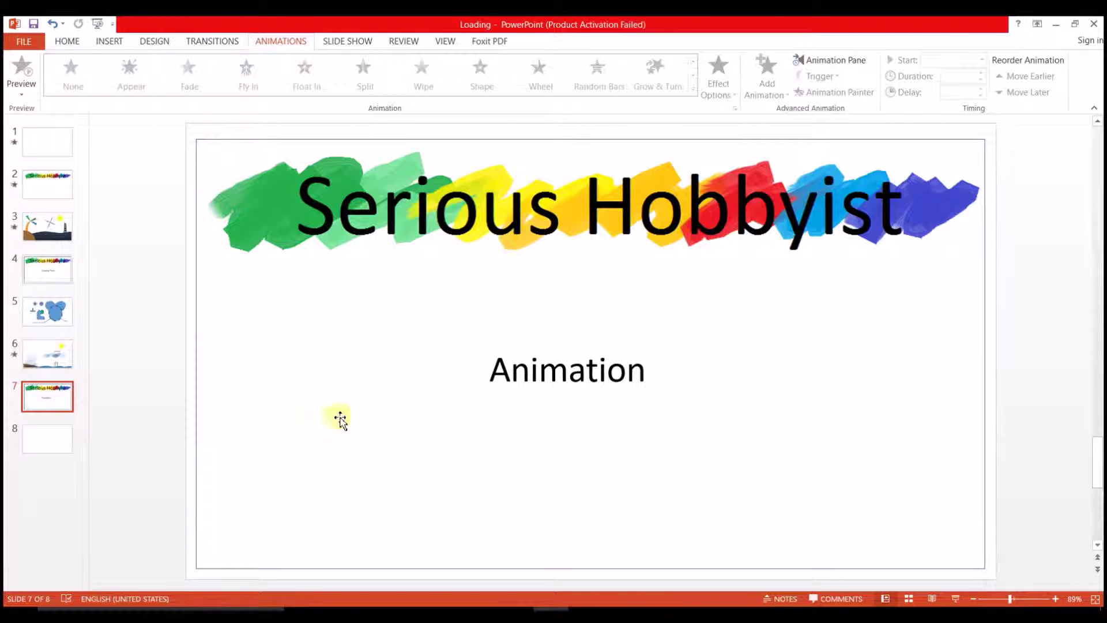
- Go to the blank slide 8 and bring up the Home tab
left_click(43, 448)
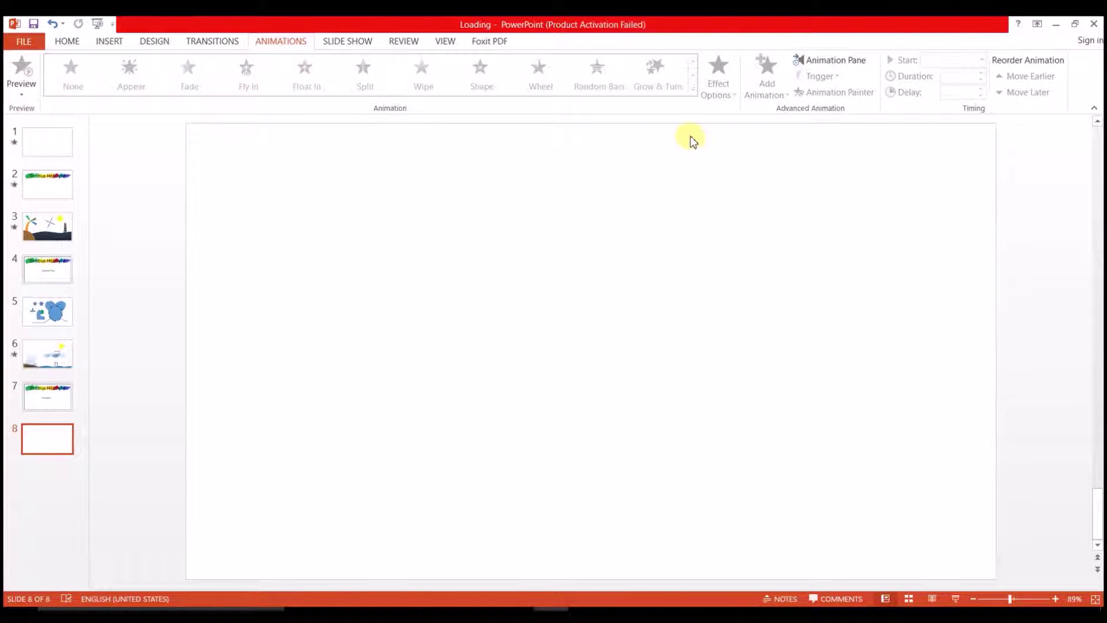
left_click(71, 44)
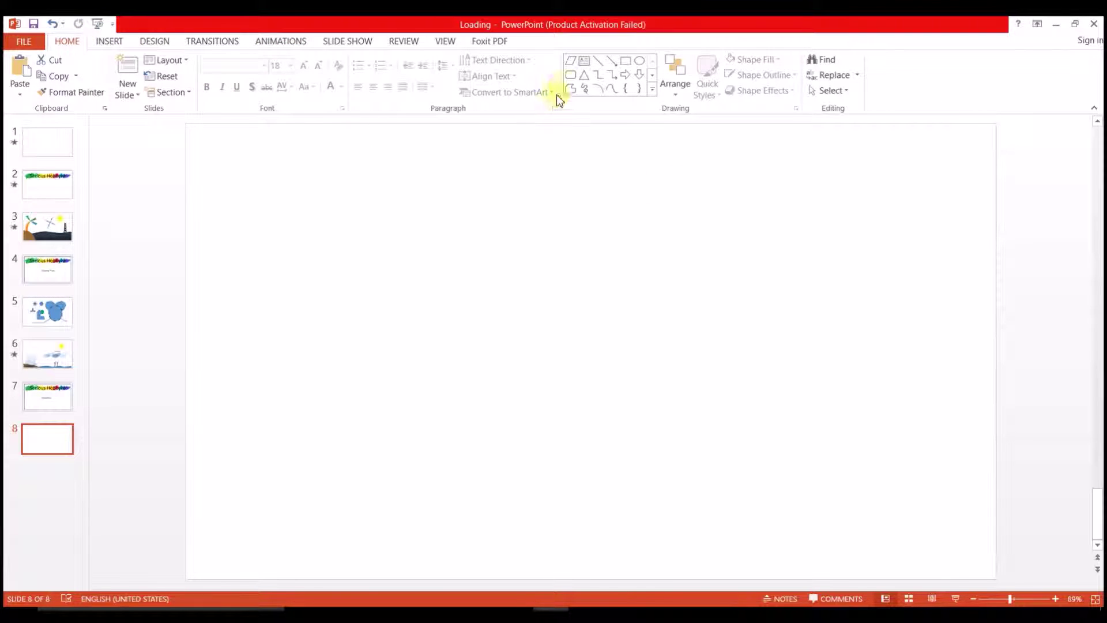
- Draw a blue circle in the upper left of slide 8
left_click(640, 62)
left_click_drag(403, 244, 465, 306)
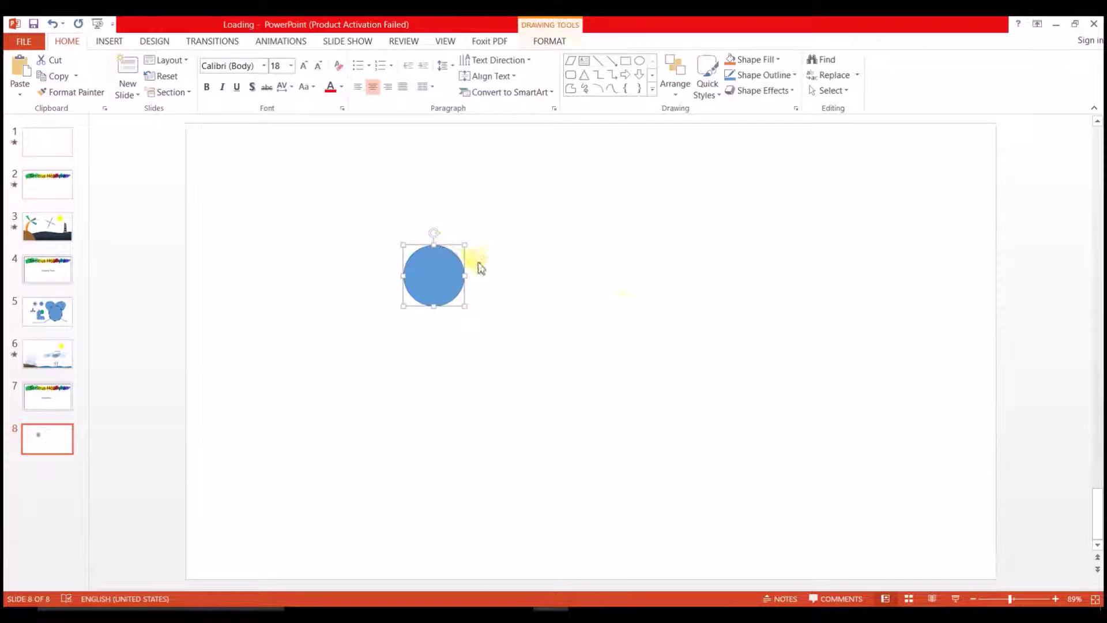
left_click(633, 279)
- Add a 72 pt text box reading 'Serious Hobbyist' below the circle
left_click(584, 60)
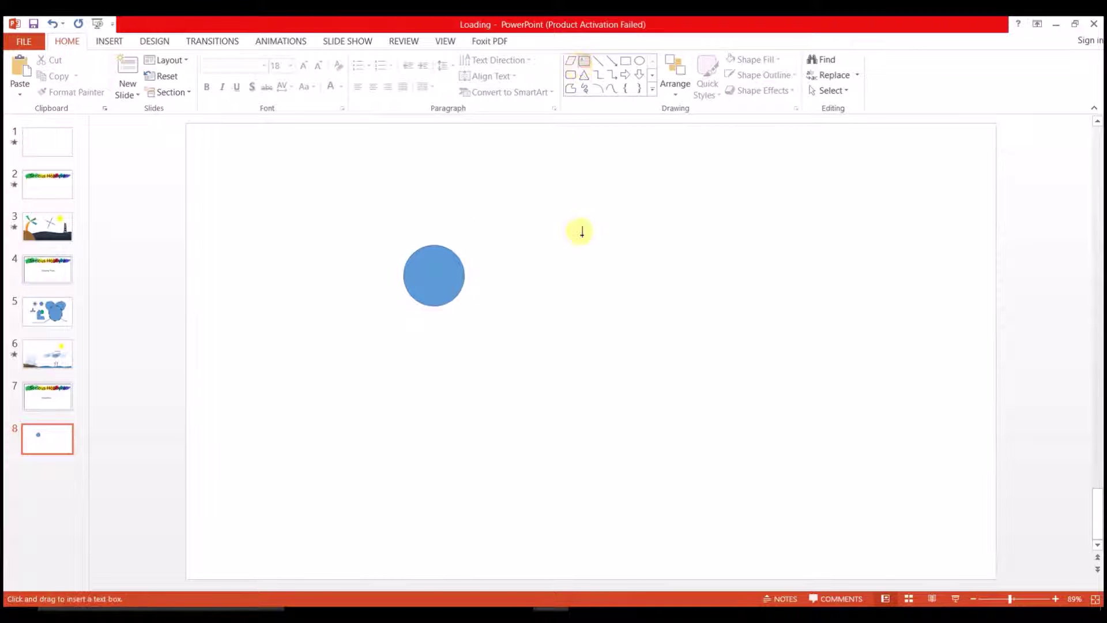
left_click(358, 374)
type("S")
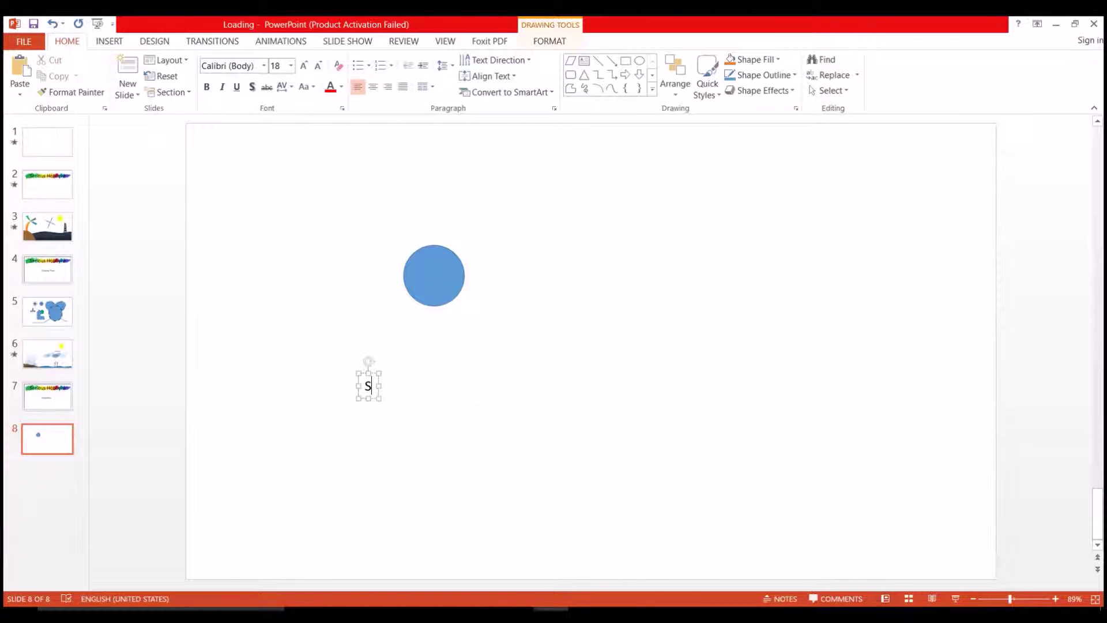
type("erious")
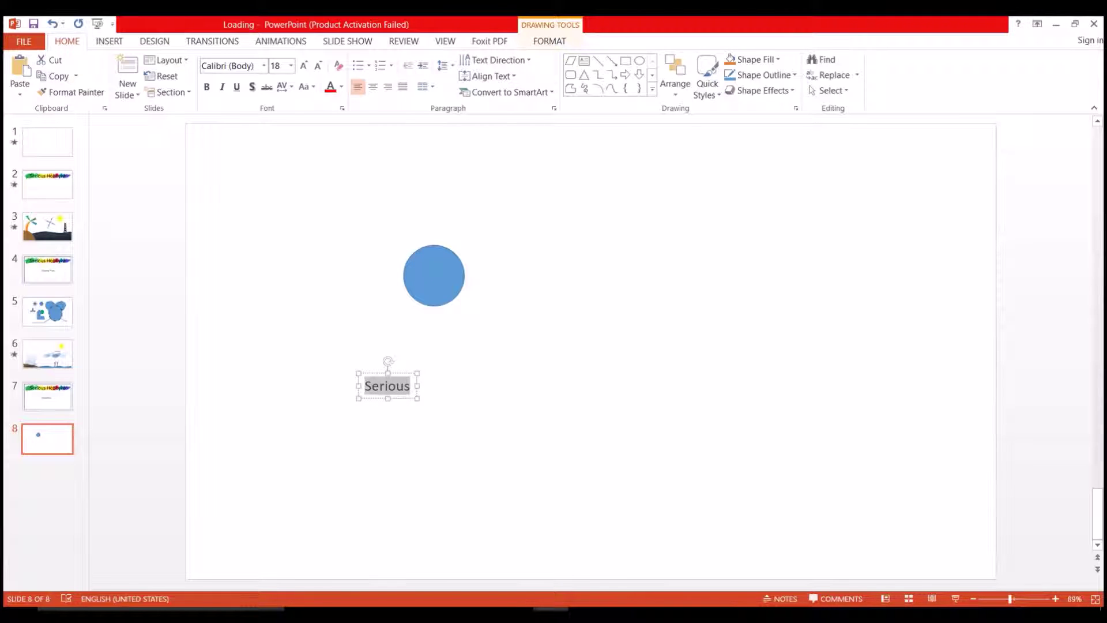
key("ctrl+shift+period")
key("ctrl+shift+period")
key("ctrl+shift+period")
key("ctrl+shift+period")
key("ctrl+shift+period")
key("ctrl+shift+period")
key("ctrl+shift+period")
key("ctrl+shift+period")
key("ctrl+shift+period")
key("ctrl+shift+period")
key("ctrl+shift+period")
key("ctrl+shift+period")
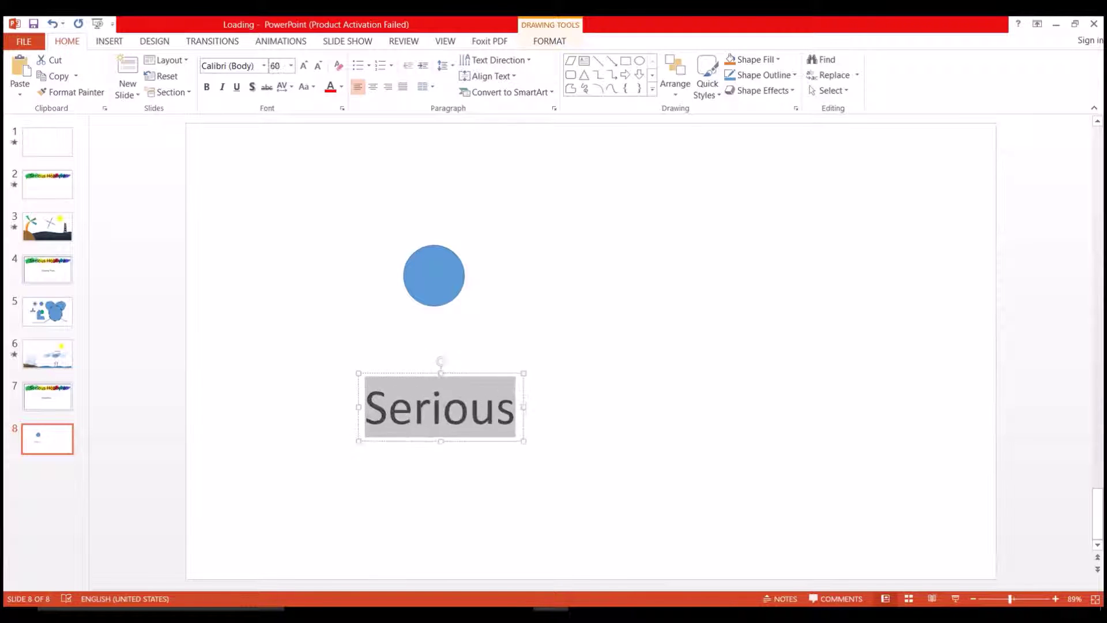
left_click(621, 270)
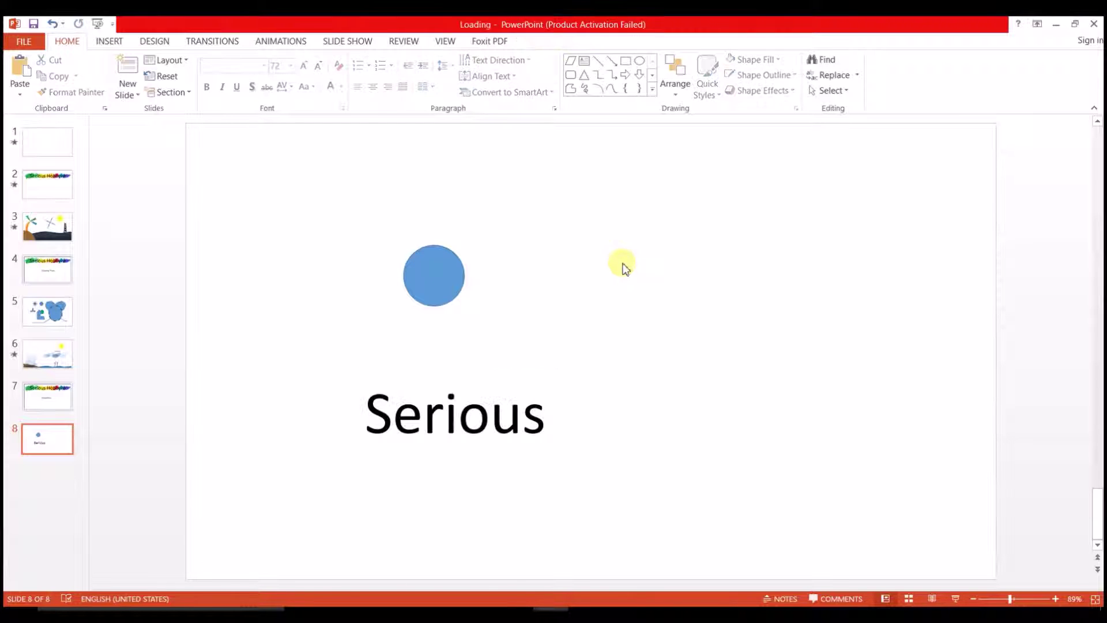
left_click(554, 419)
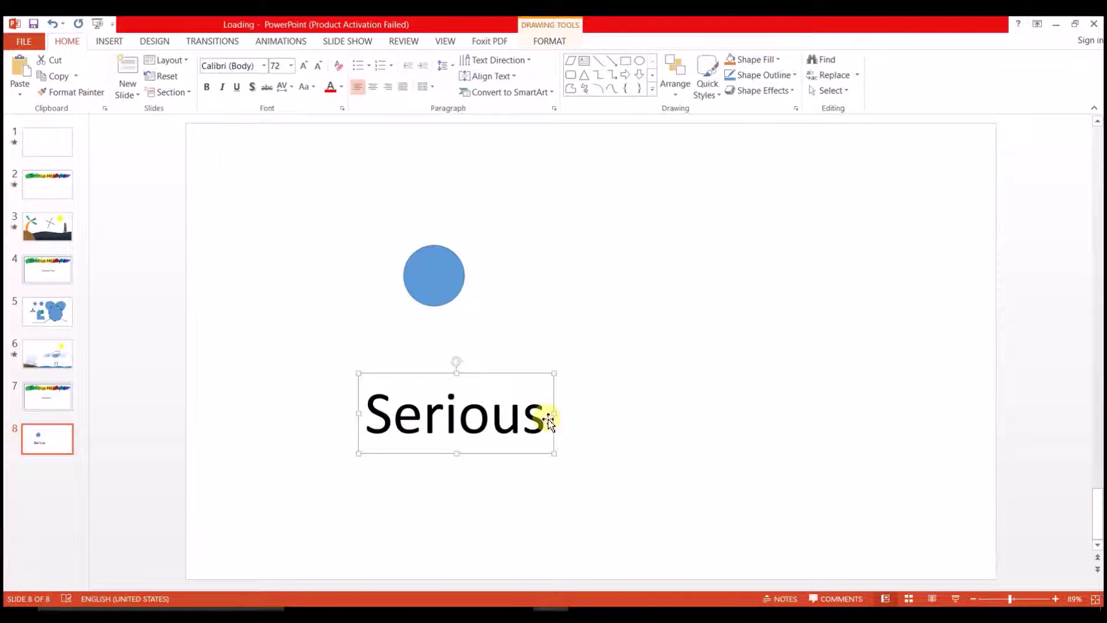
type("Ho")
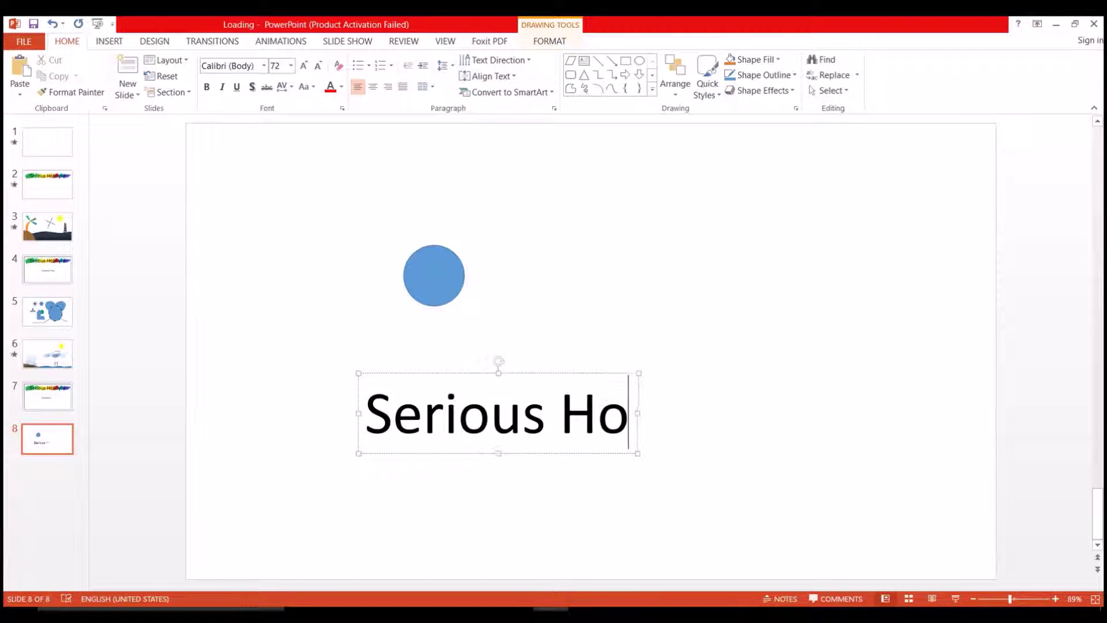
type("bbyist")
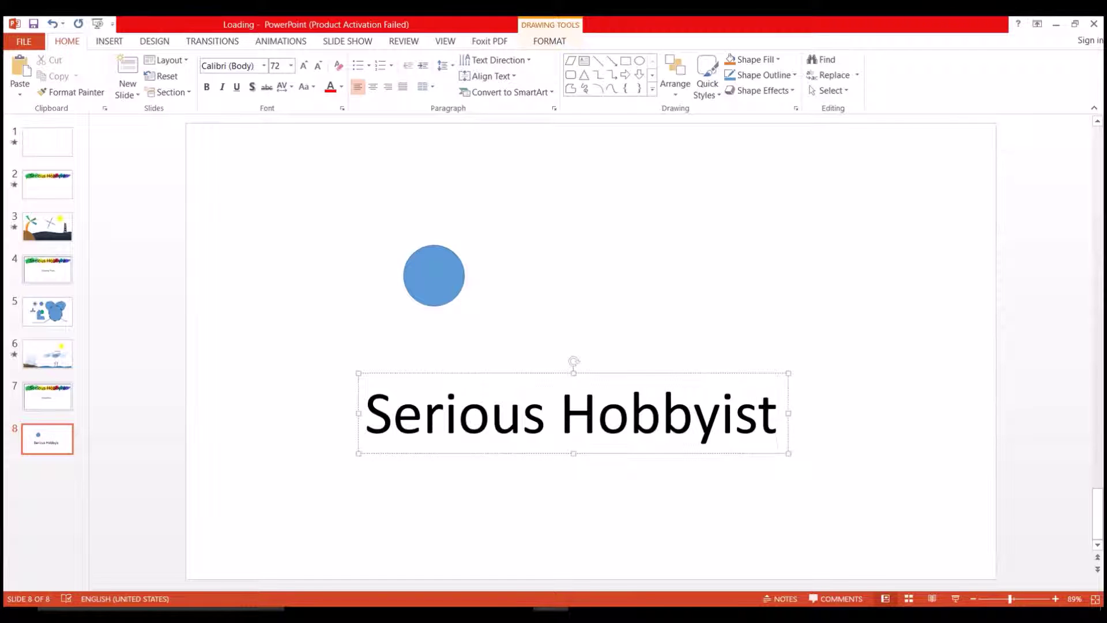
left_click(691, 270)
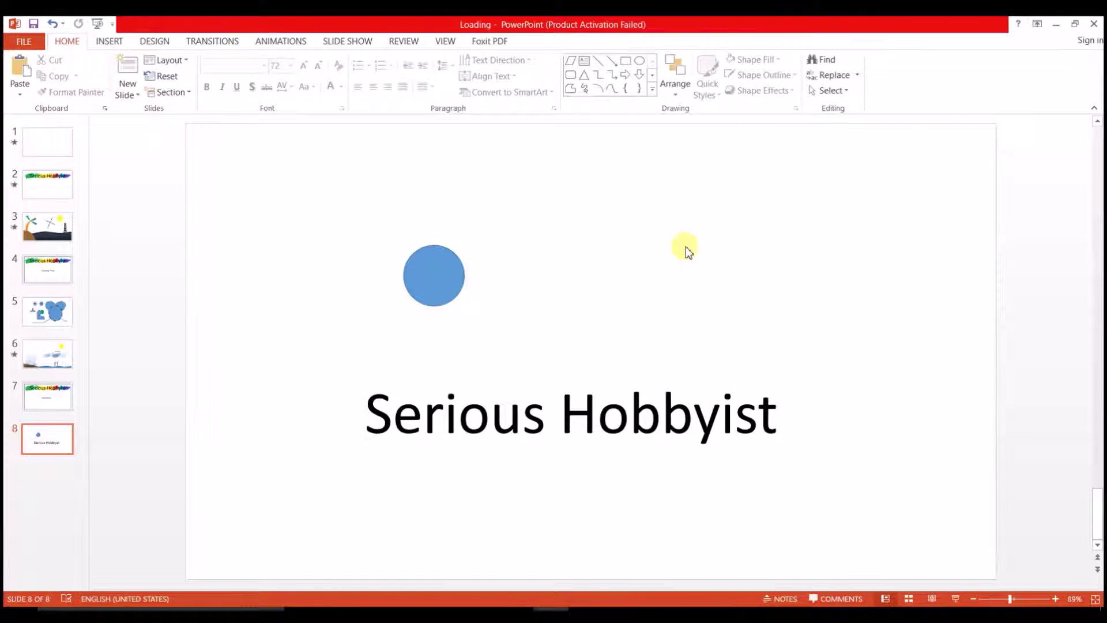
- On the Animations tab, select the blue circle and show a narrowed Animation Pane
left_click(294, 43)
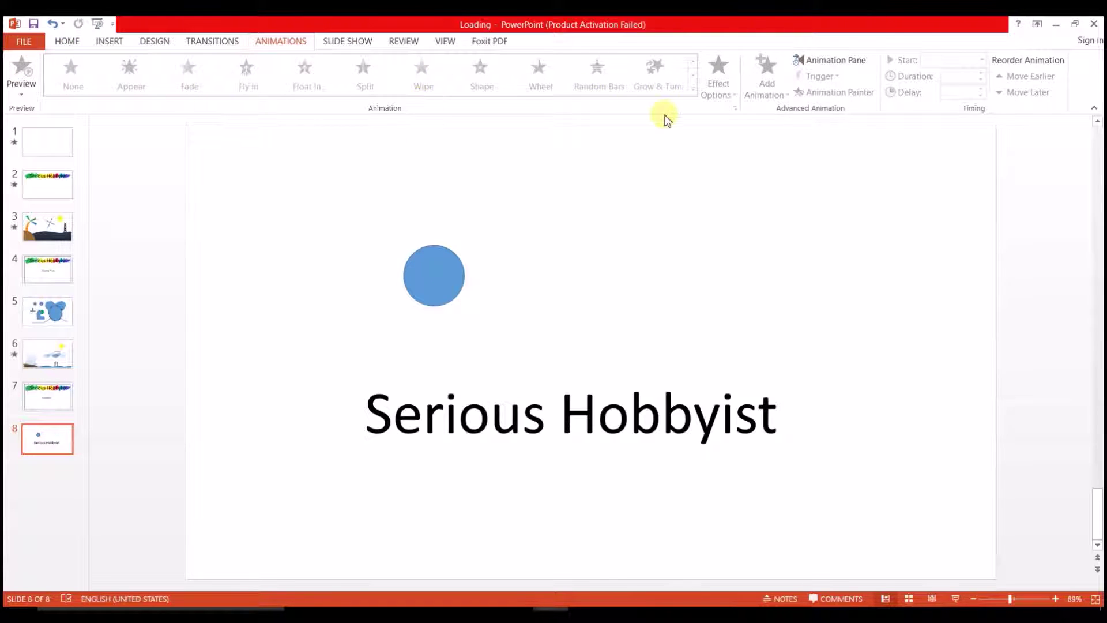
left_click(441, 280)
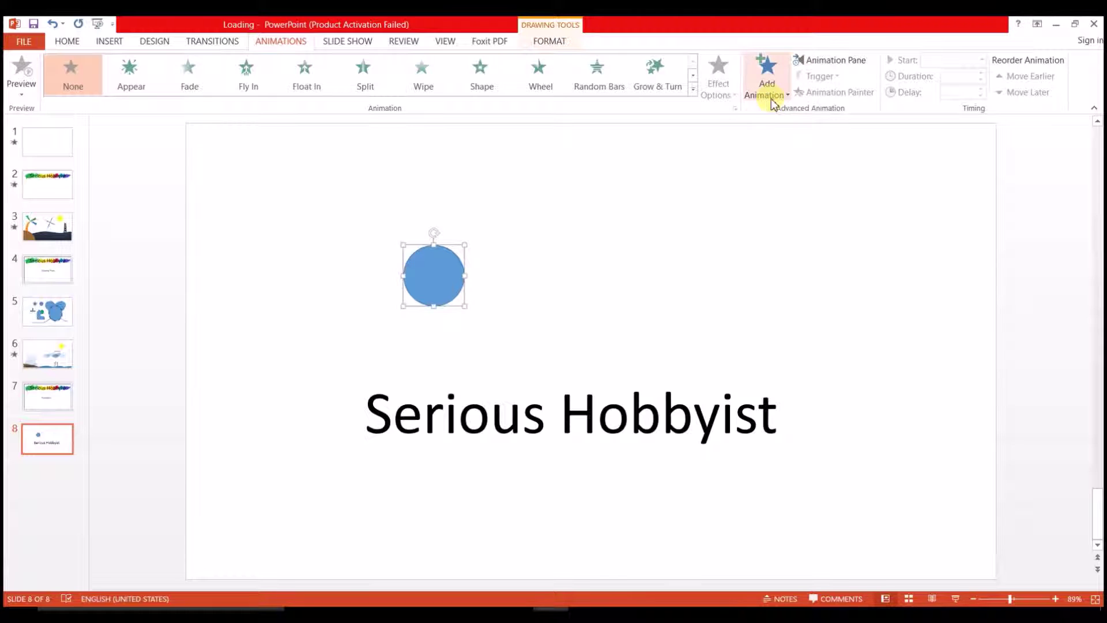
left_click(843, 60)
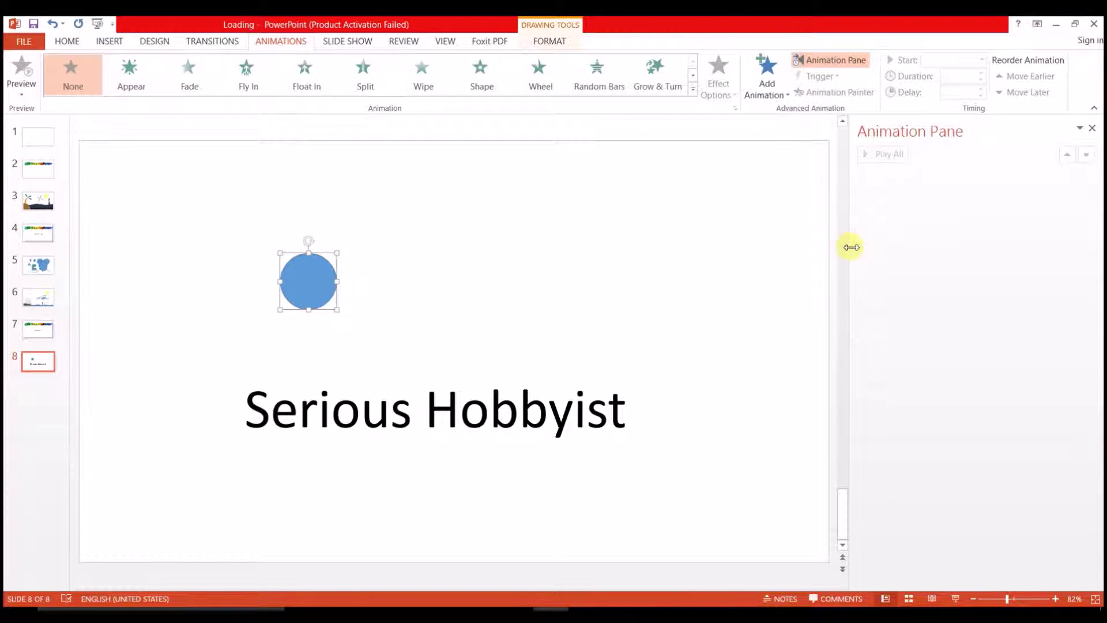
left_click_drag(851, 247, 864, 245)
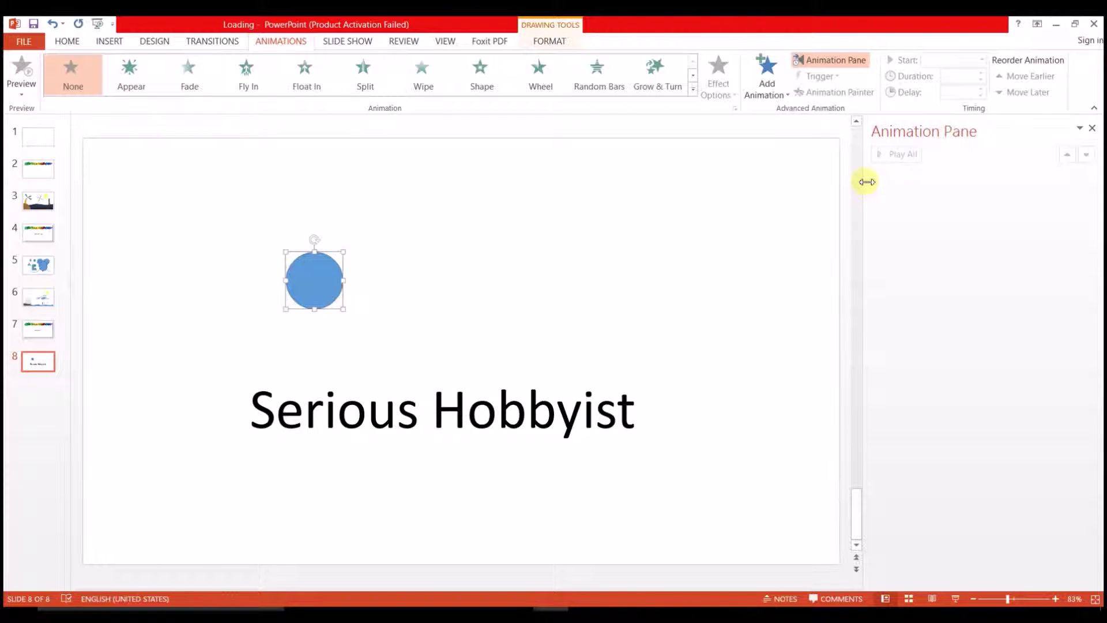
- Browse the Add Animation gallery's Entrance, Emphasis, Exit and Motion Paths effects
left_click(775, 92)
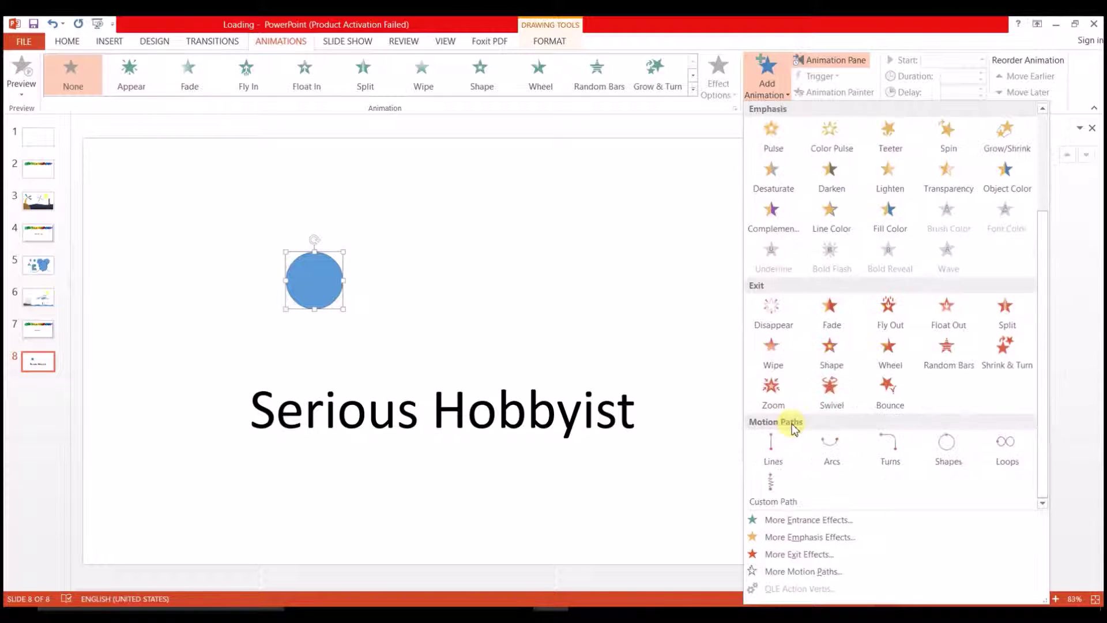
scroll(791, 427, "down", 3)
scroll(842, 389, "up", 3)
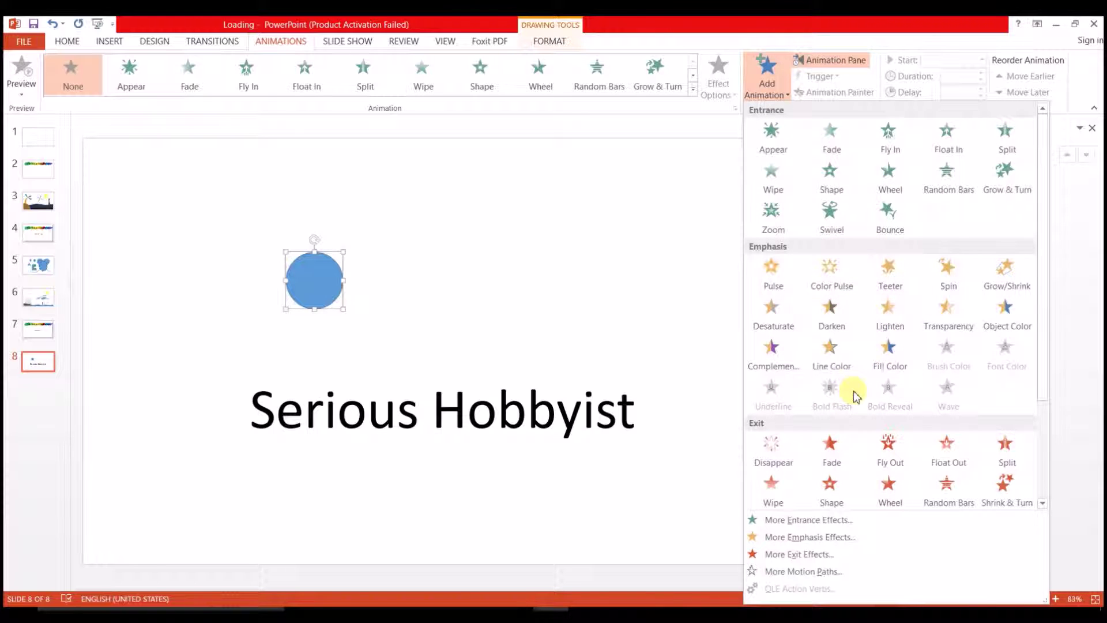
scroll(855, 394, "down", 3)
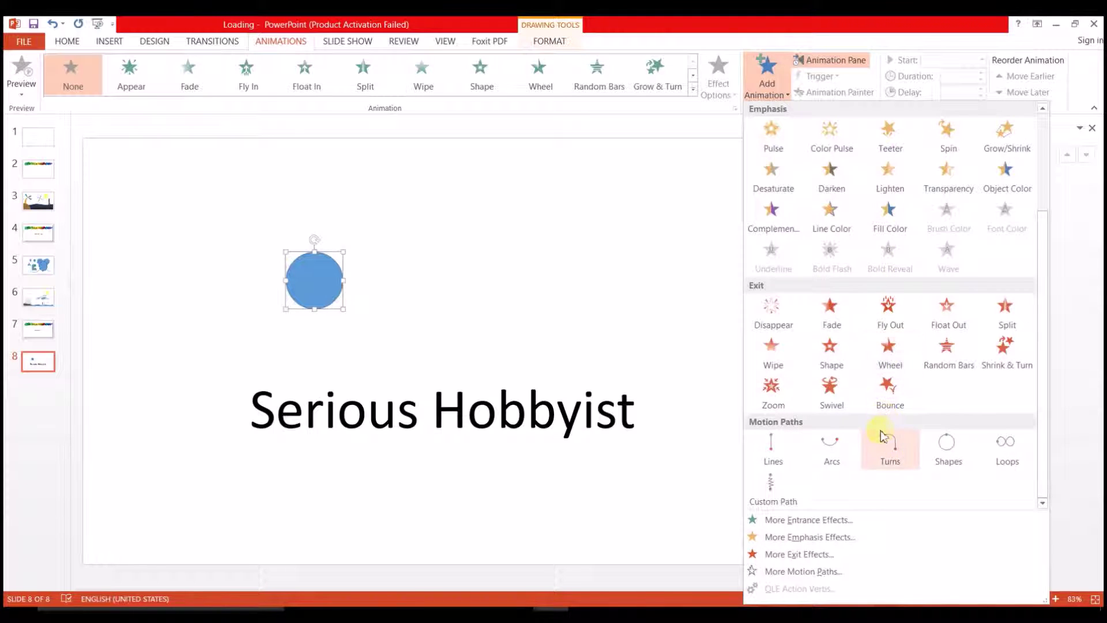
scroll(869, 437, "up", 3)
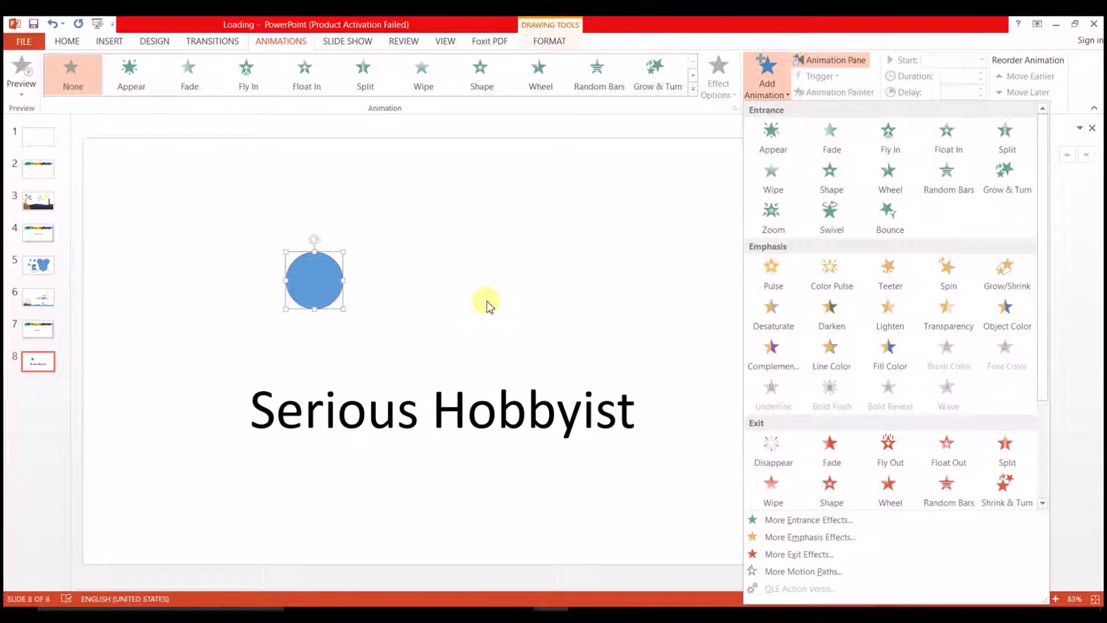
scroll(487, 302, "down", 1)
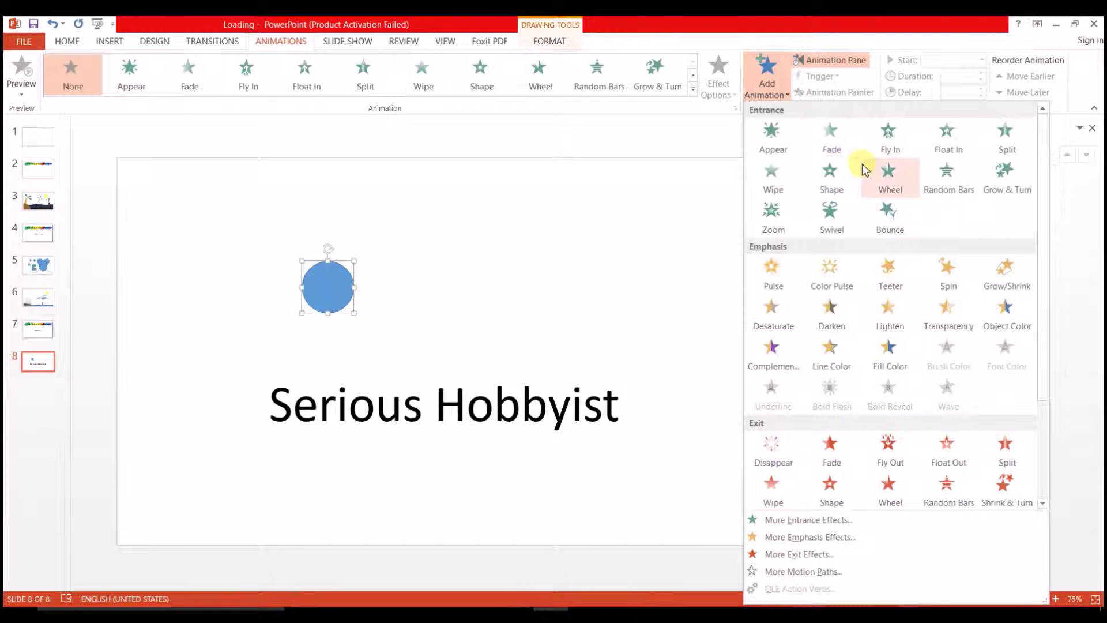
- Apply the Wheel entrance to the circle, then reopen the Add Animation gallery
left_click(891, 182)
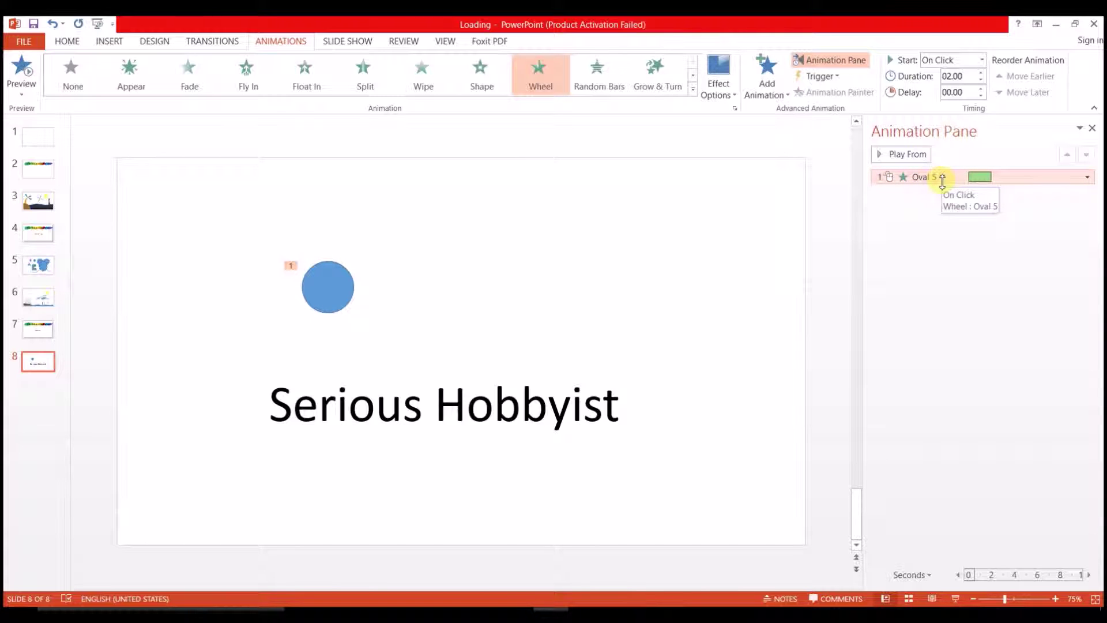
left_click(766, 87)
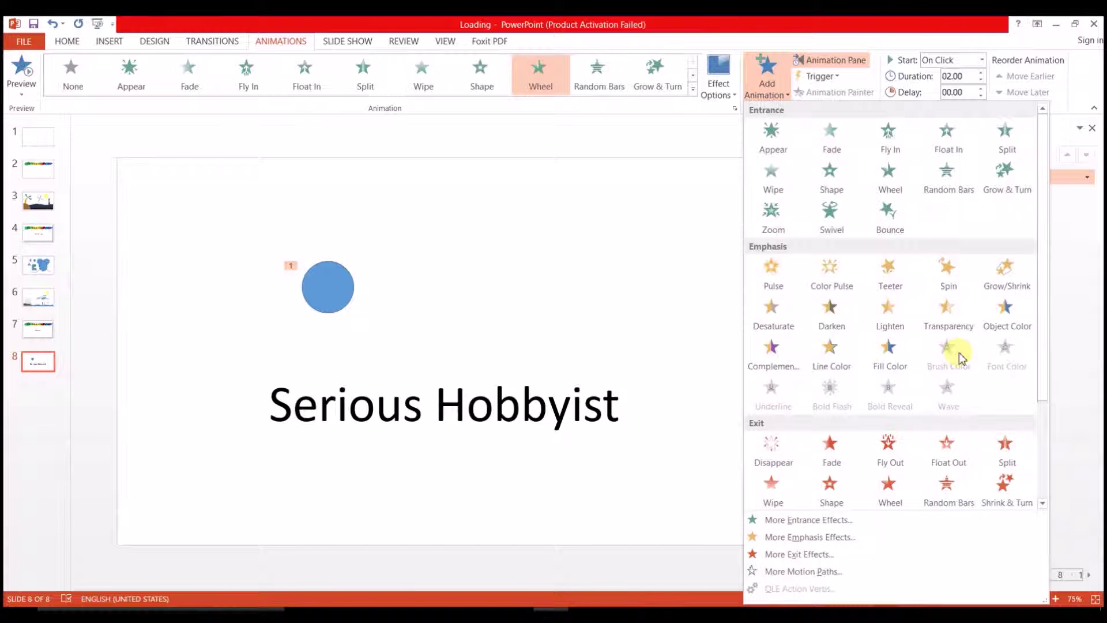
- Add Spin and Transparency emphasis effects and a Random Bars exit to the circle
left_click(948, 270)
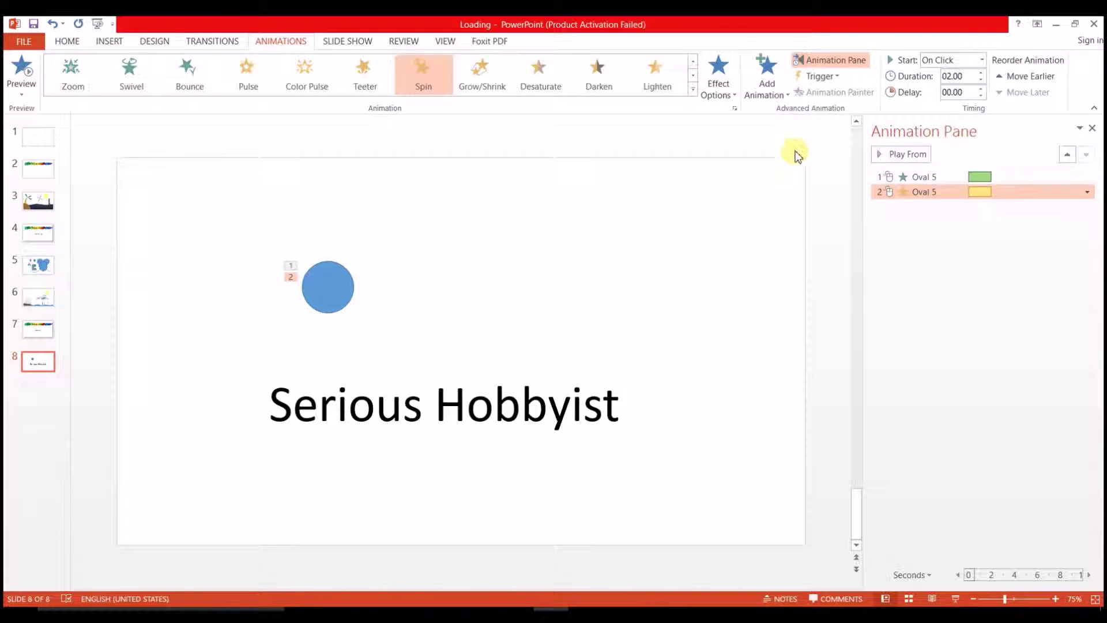
left_click(777, 90)
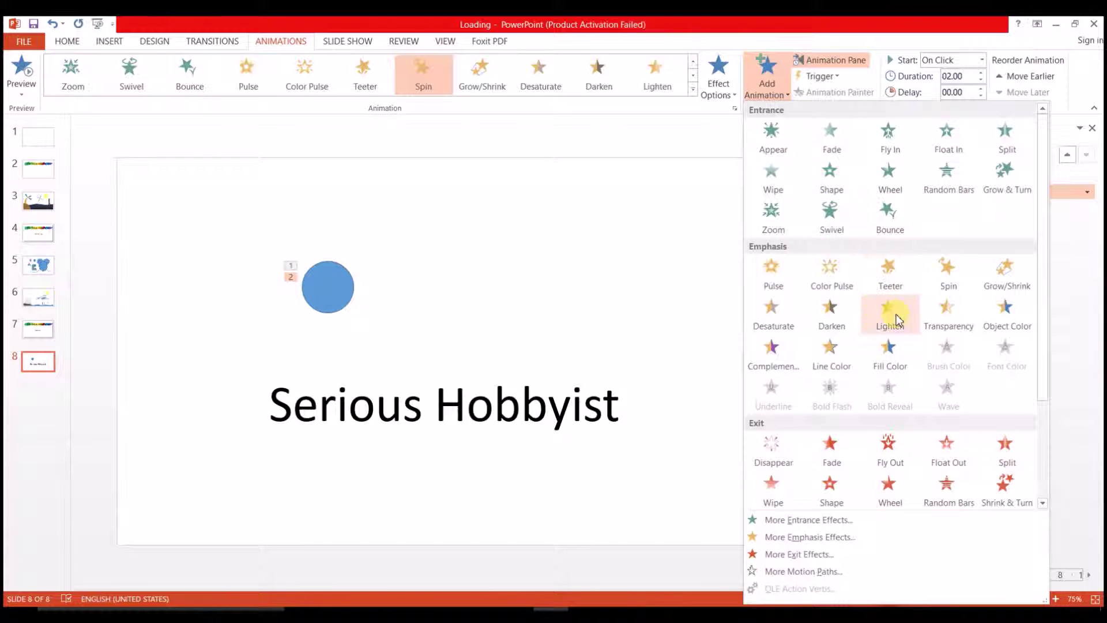
left_click(938, 316)
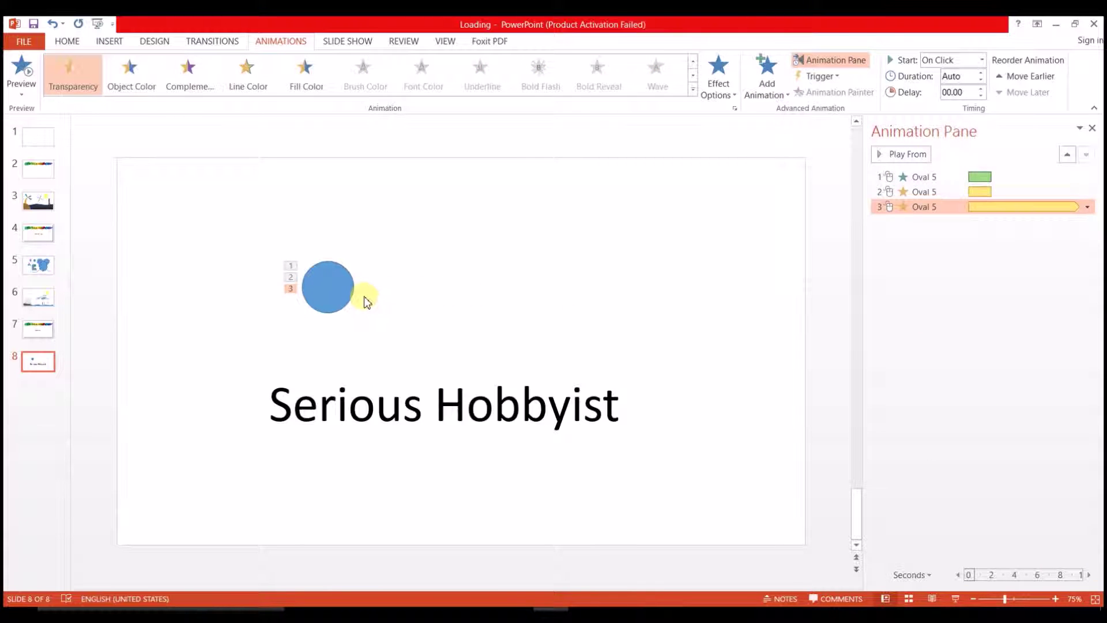
left_click(767, 93)
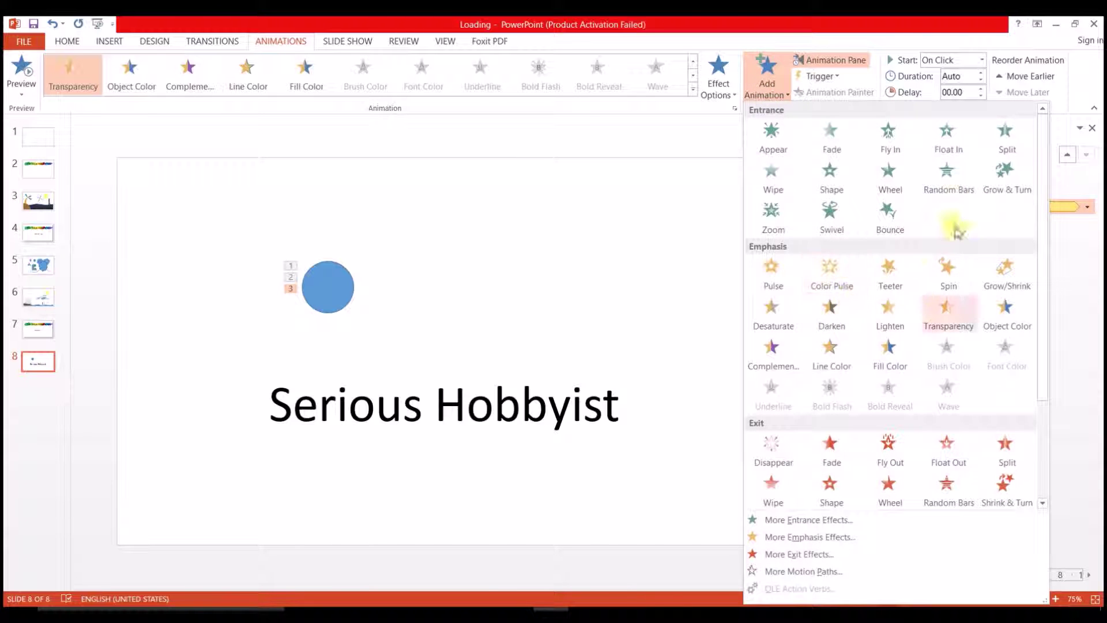
scroll(909, 337, "down", 3)
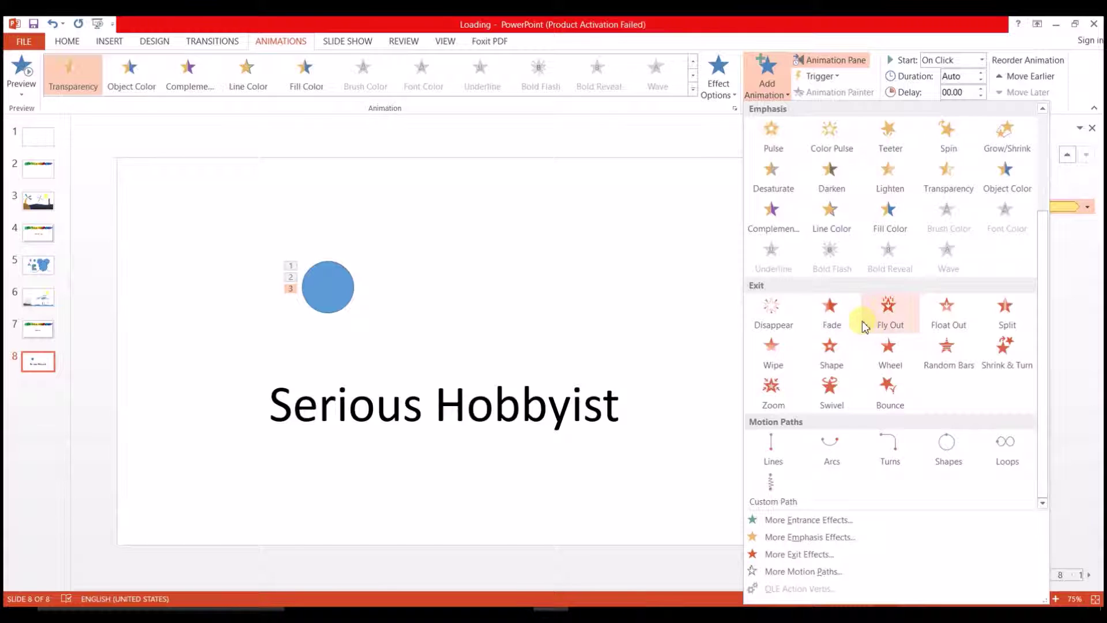
scroll(863, 324, "up", 3)
scroll(836, 315, "down", 3)
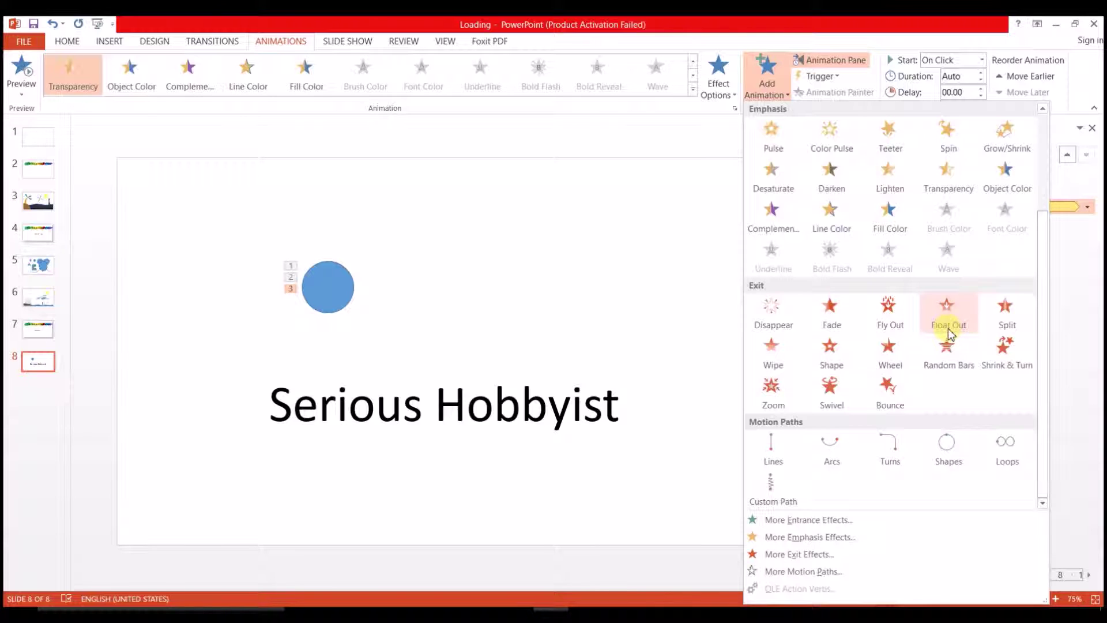
left_click(945, 360)
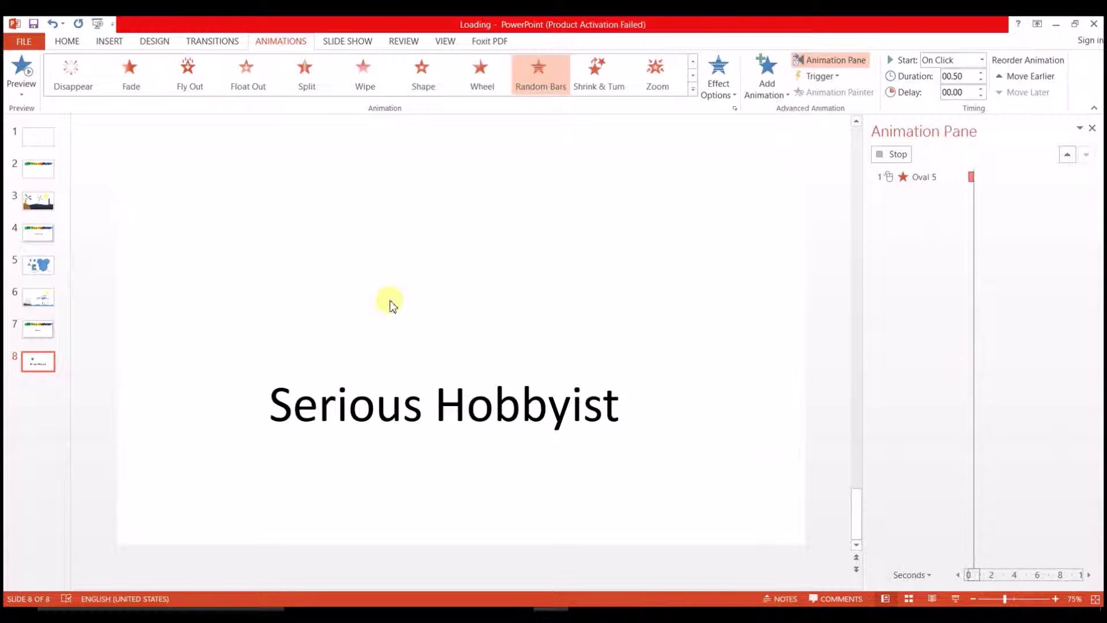
- Add a circular Shapes motion path to the circle
left_click(775, 87)
scroll(839, 346, "down", 2)
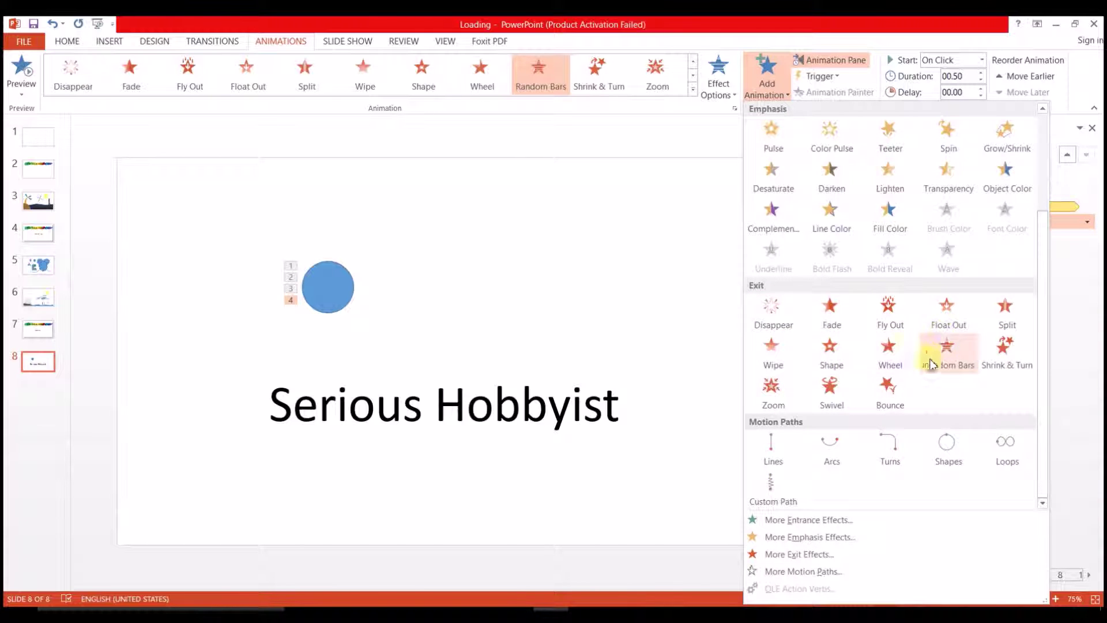
left_click(938, 446)
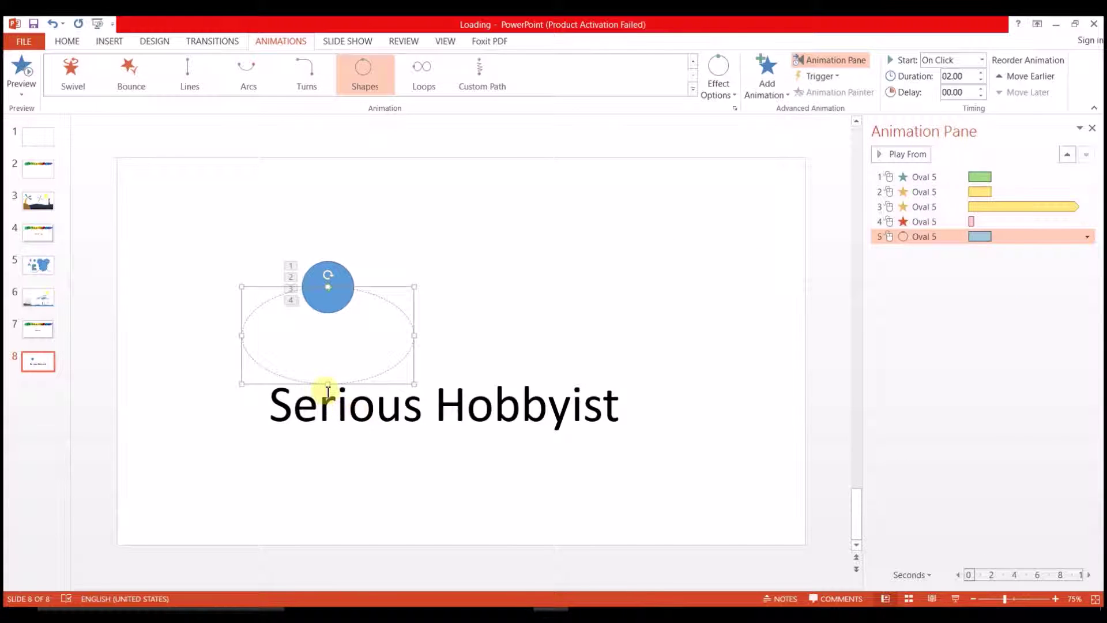
- Stretch the motion path taller and edit its points into a bean-like curve
left_click_drag(328, 396, 336, 477)
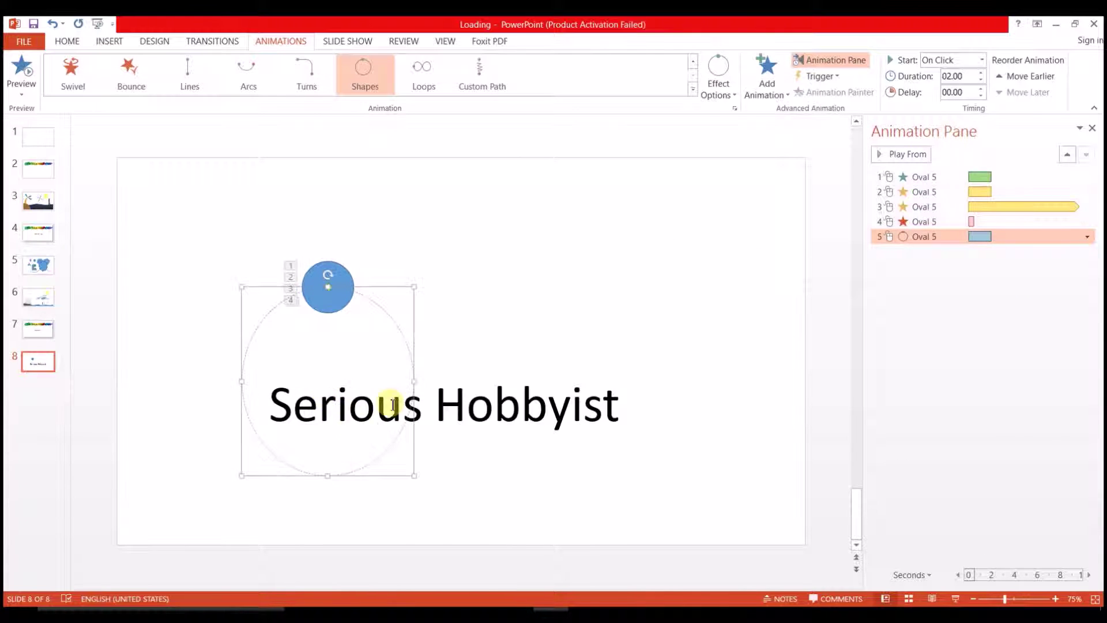
right_click(408, 349)
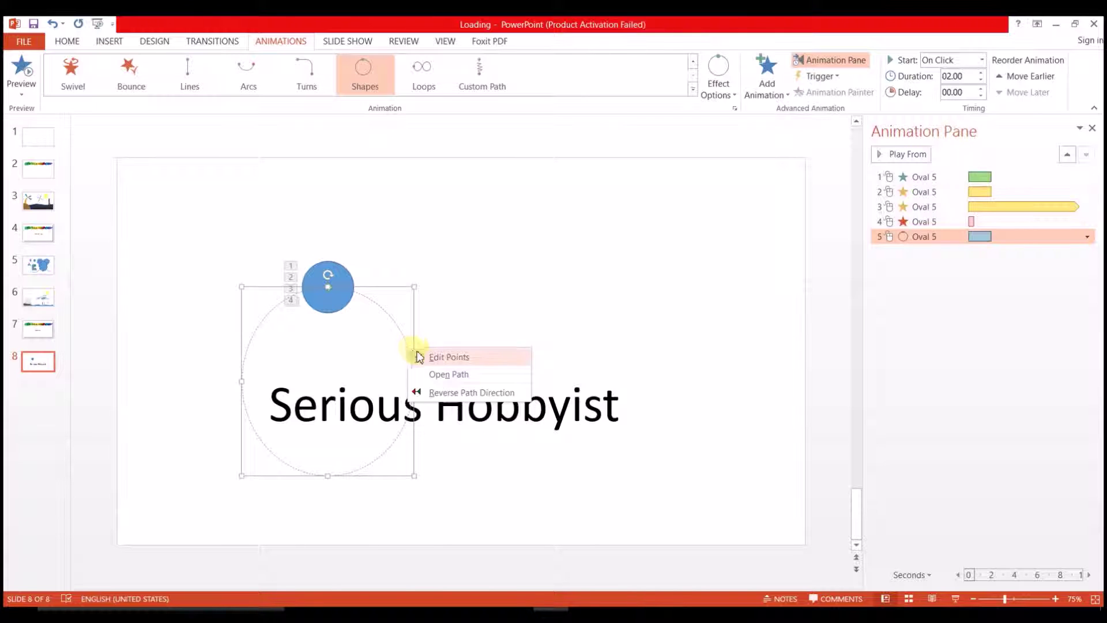
left_click(424, 355)
left_click_drag(411, 382, 383, 360)
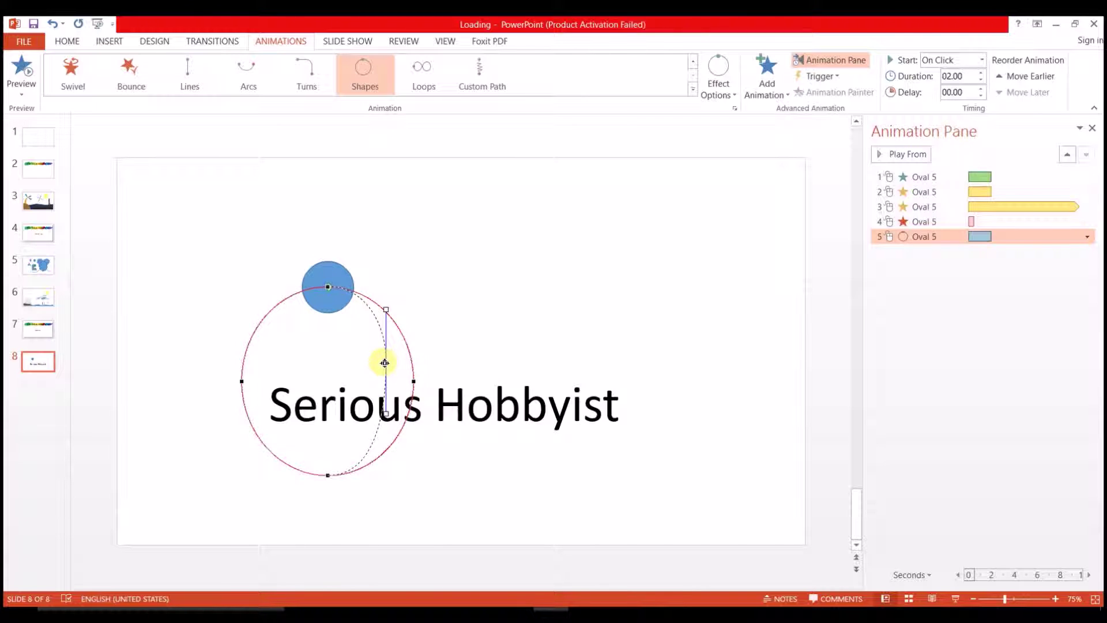
left_click_drag(382, 308, 424, 307)
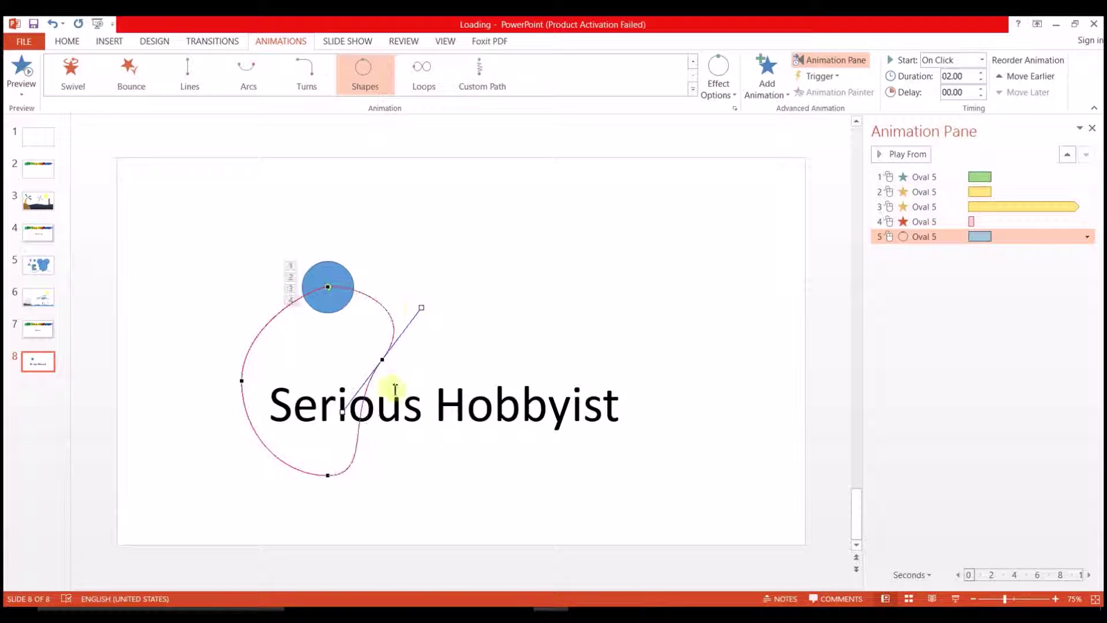
- Move the 'Serious Hobbyist' text box toward the lower right
left_click(466, 381)
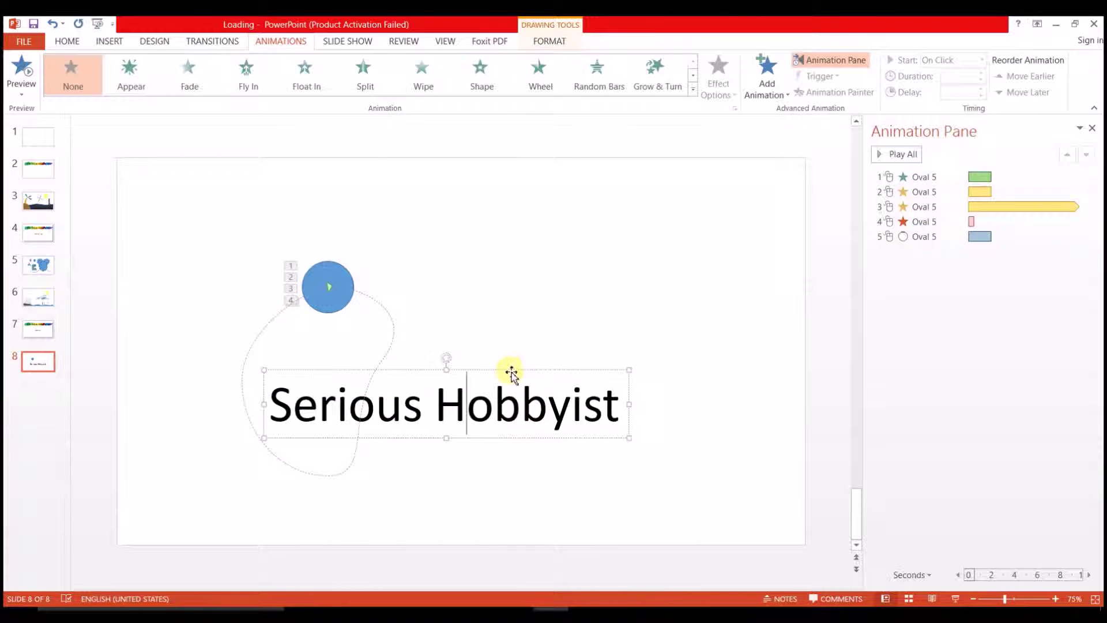
left_click_drag(509, 371, 663, 397)
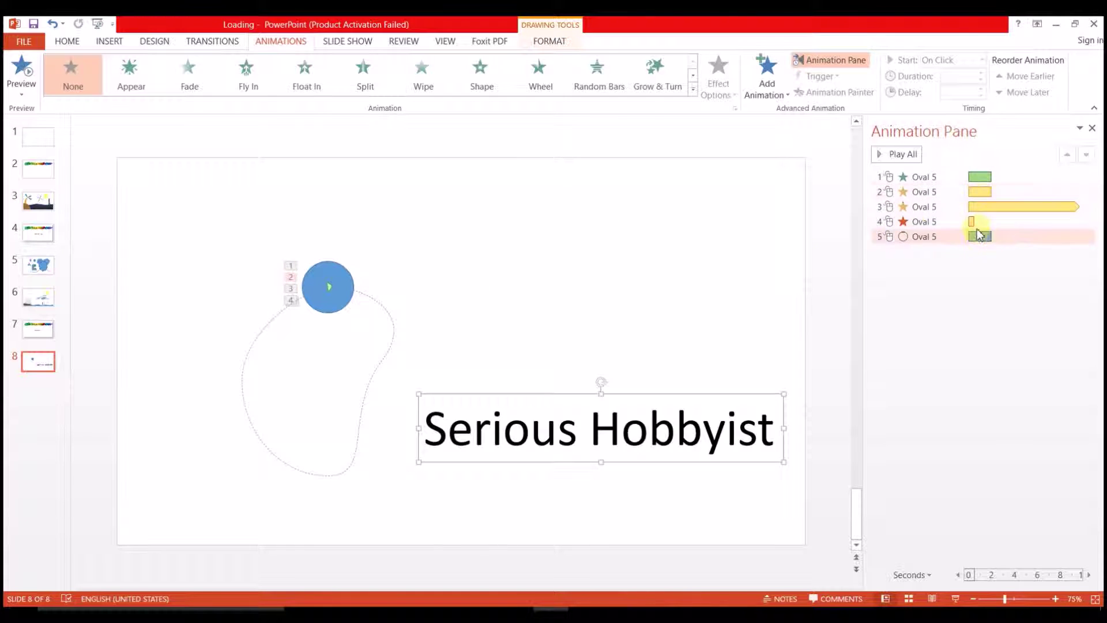
scroll(864, 293, "up", 1)
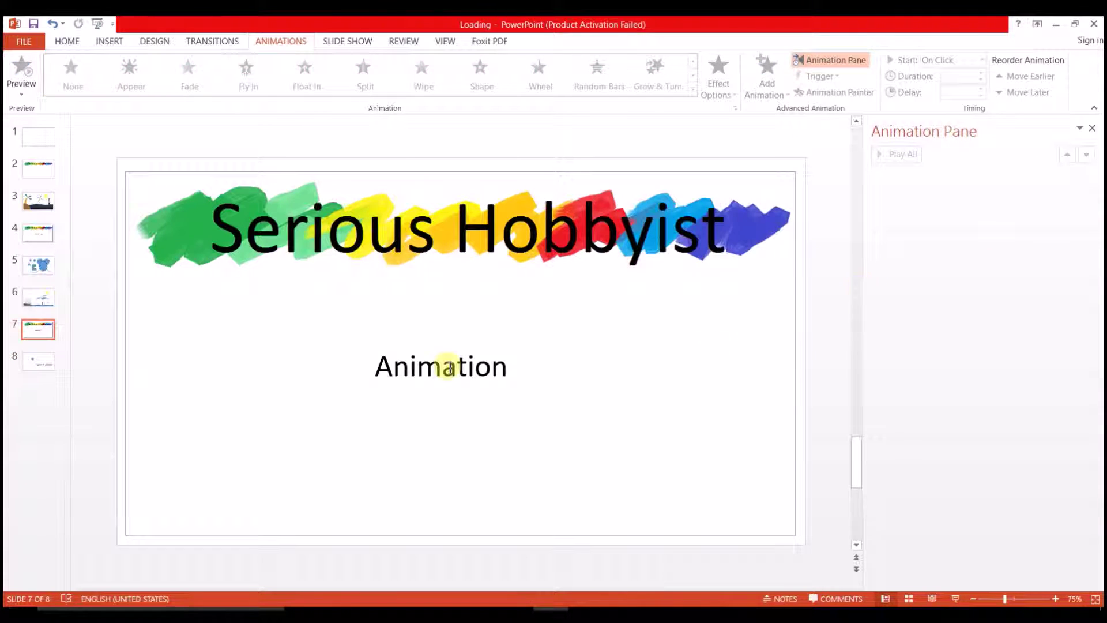
- Back on slide 8, delete all five of the circle's animations in the Animation Pane
left_click(41, 369)
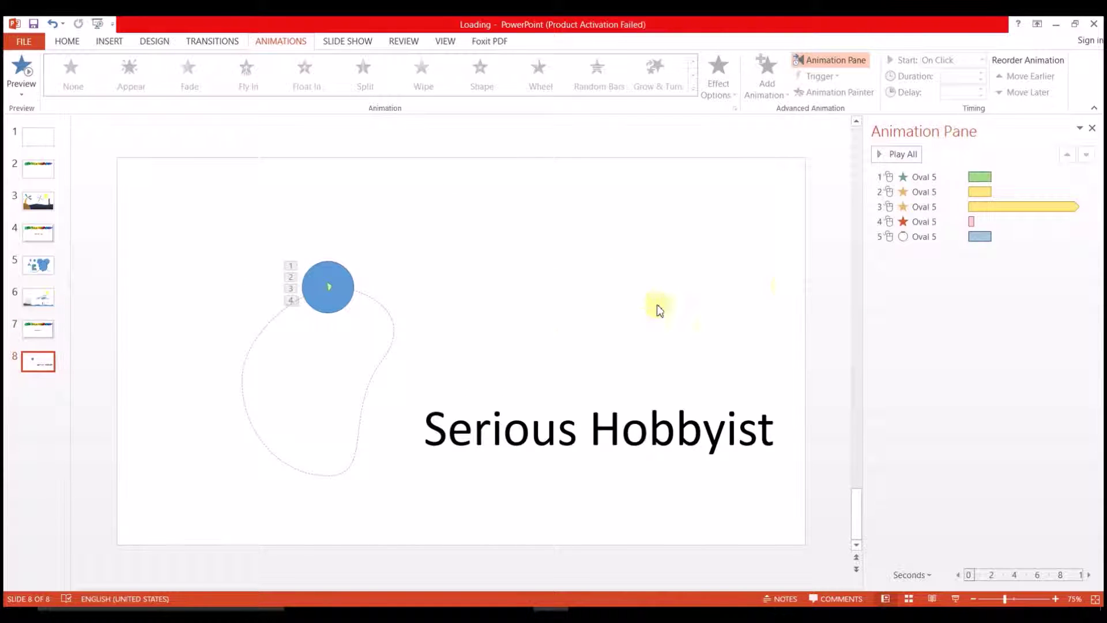
left_click(913, 237)
left_click(958, 179, "shift")
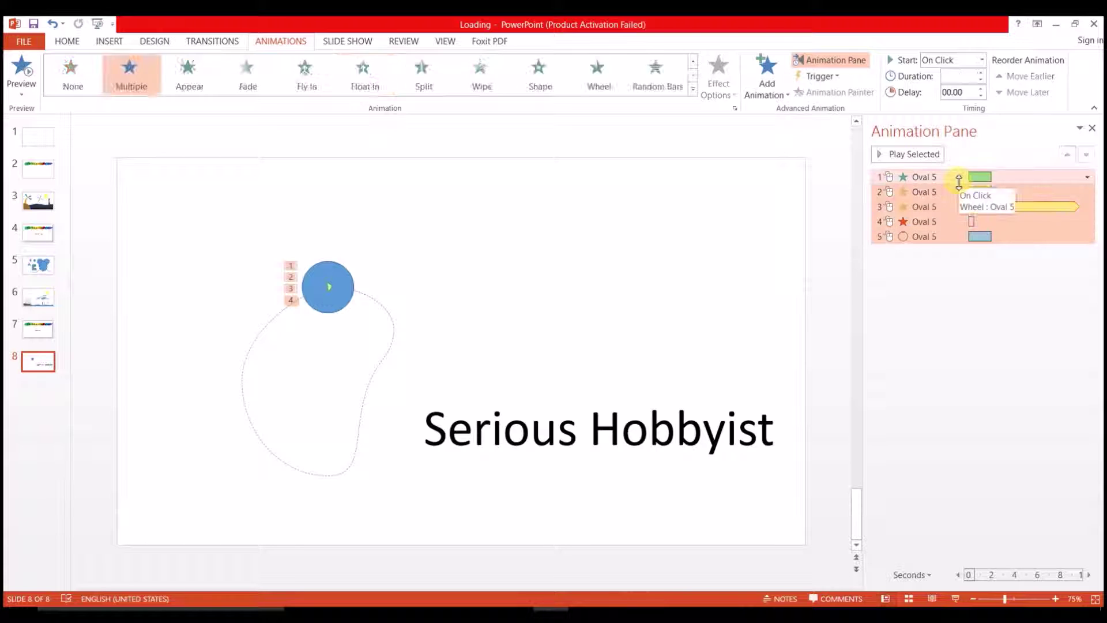
key("Delete")
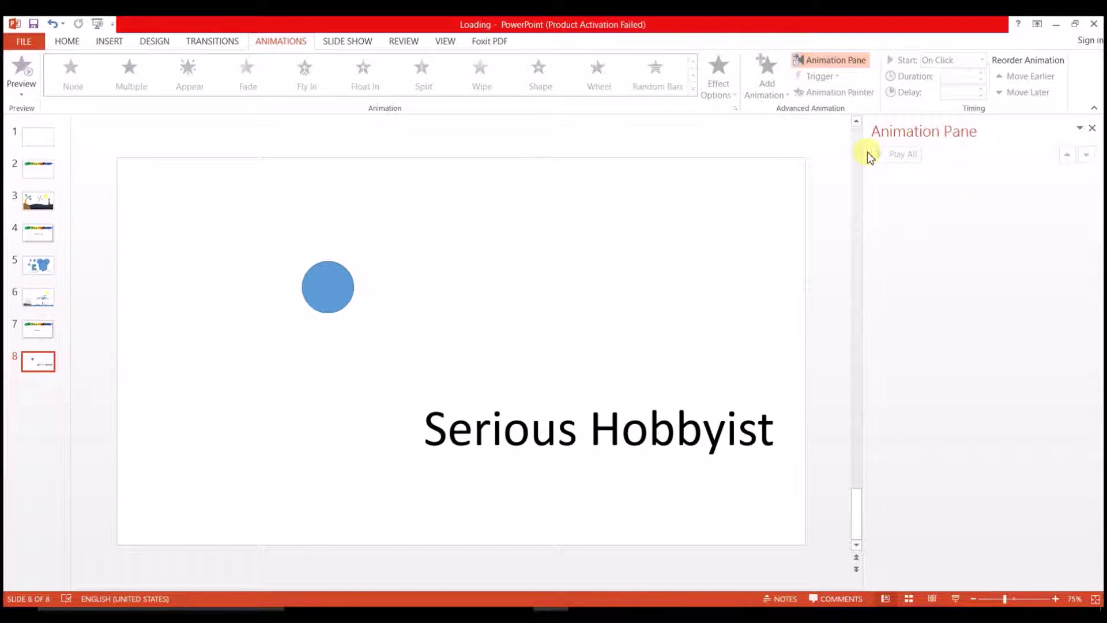
- Select the blue circle and browse the Add Animation gallery again
left_click(332, 291)
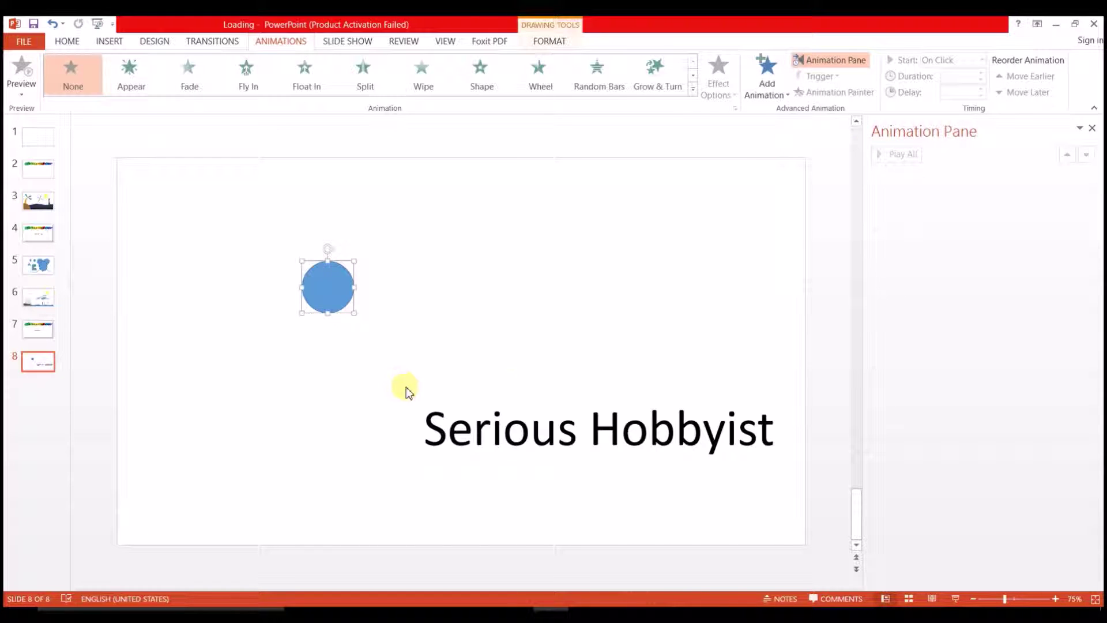
left_click(766, 81)
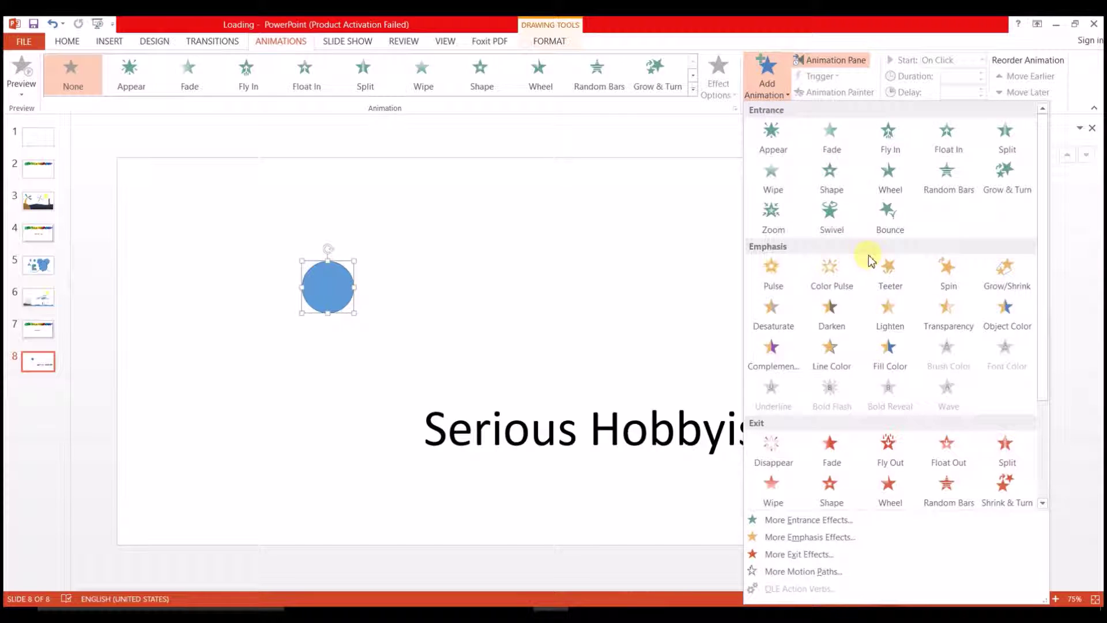
scroll(888, 320, "down", 3)
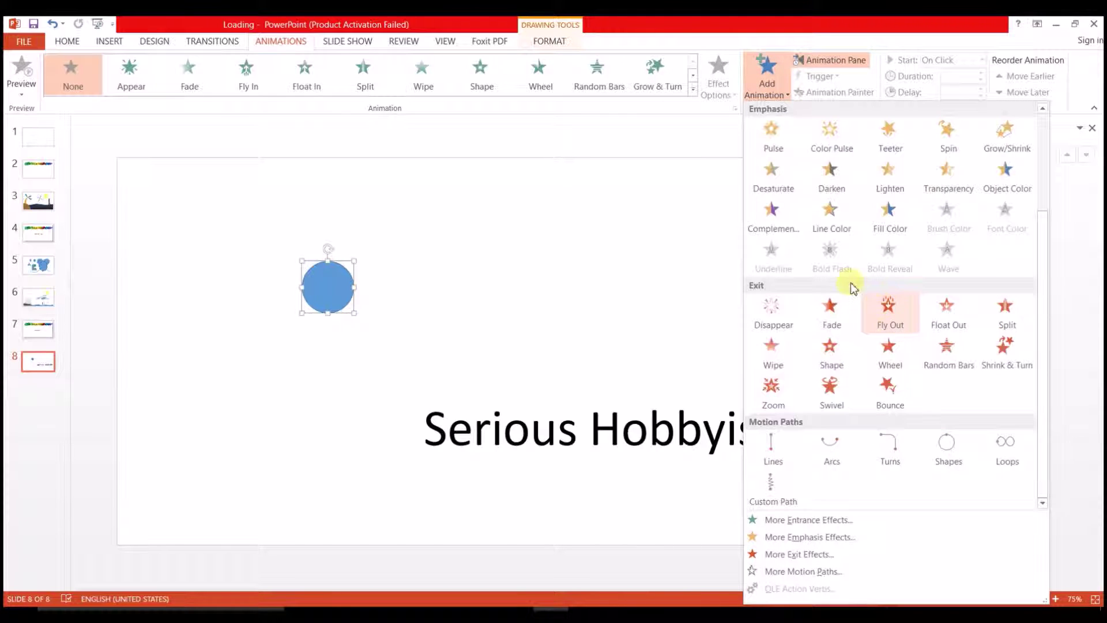
scroll(855, 267, "up", 3)
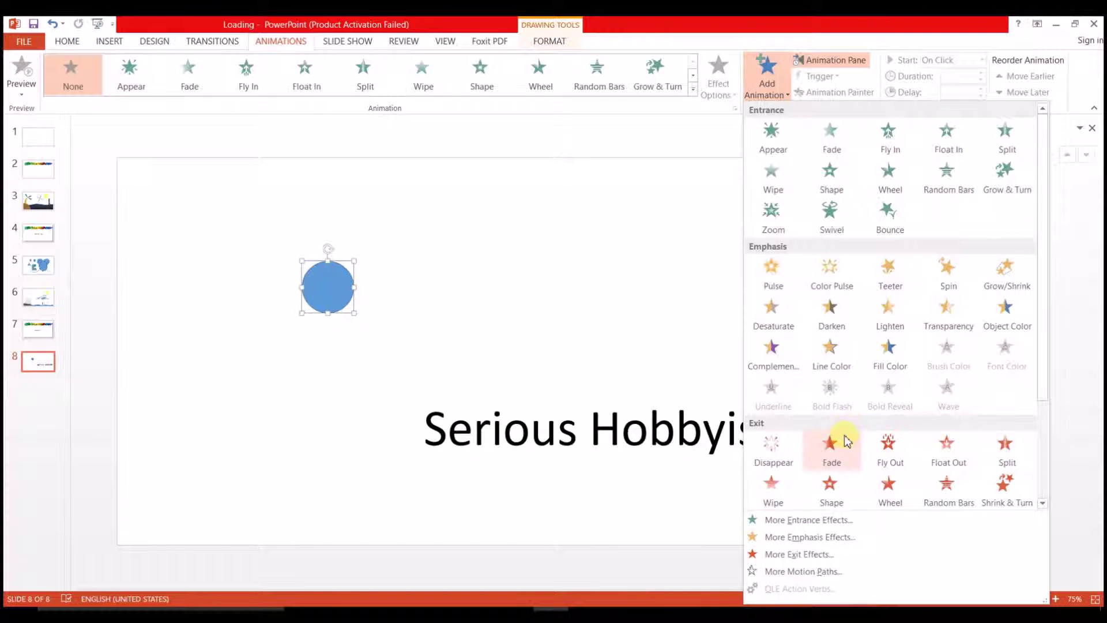
scroll(848, 444, "down", 2)
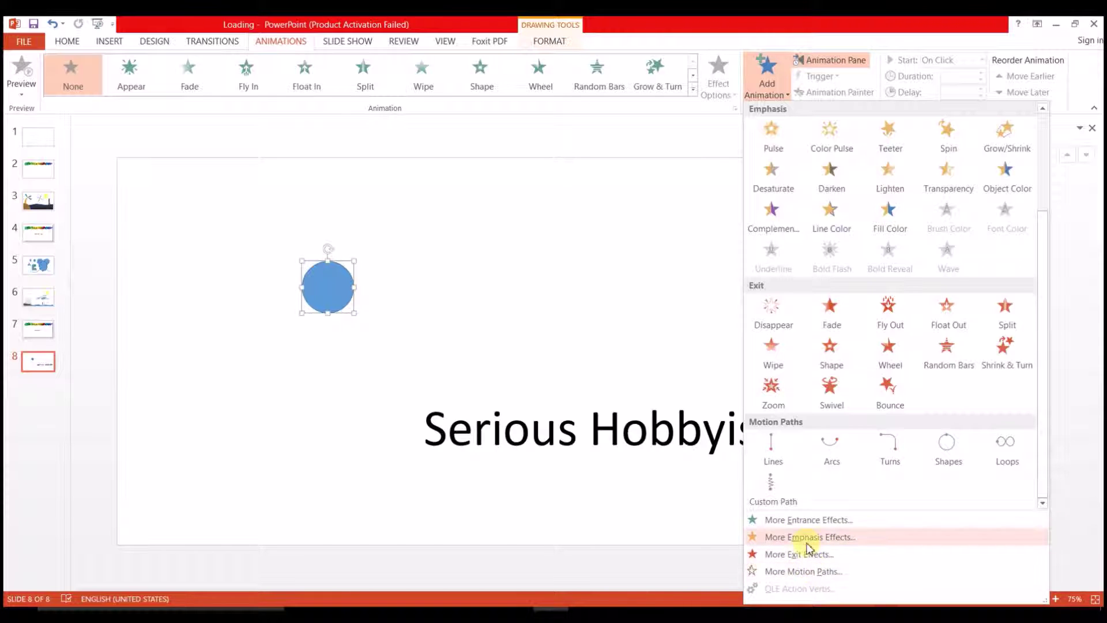
- Open More Entrance Effects and preview Split and Random Bars on the circle
left_click(805, 520)
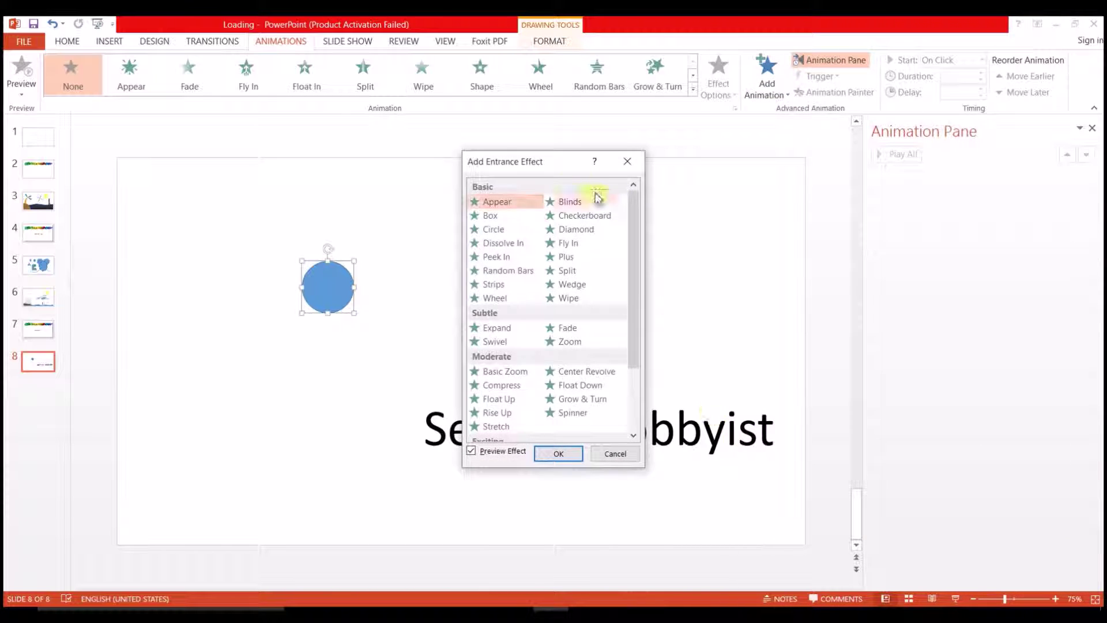
left_click_drag(560, 168, 720, 139)
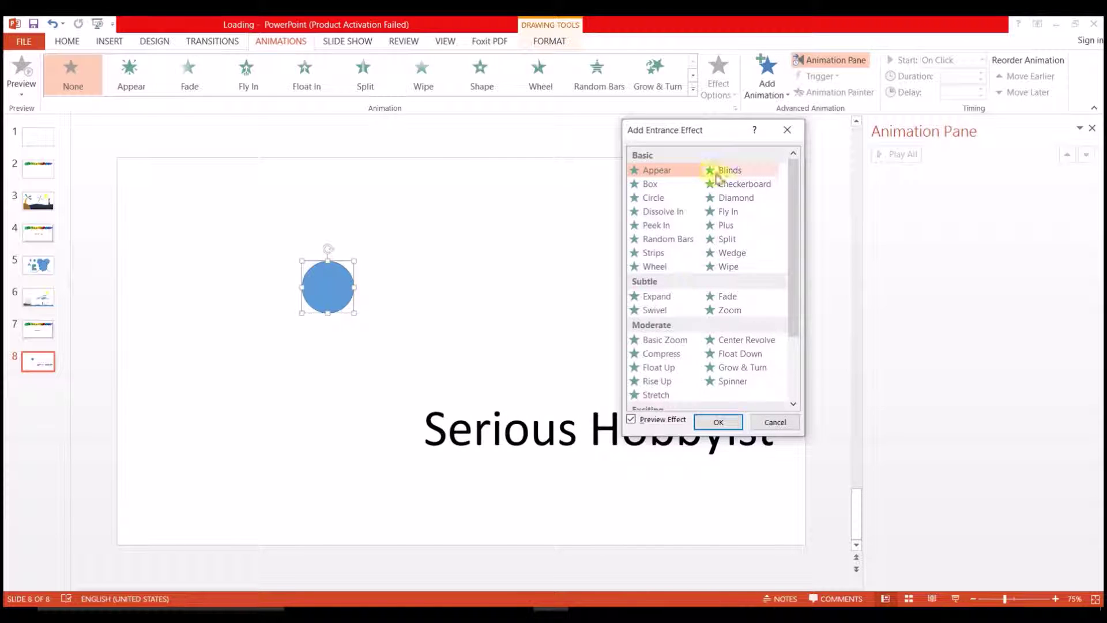
scroll(680, 275, "down", 2)
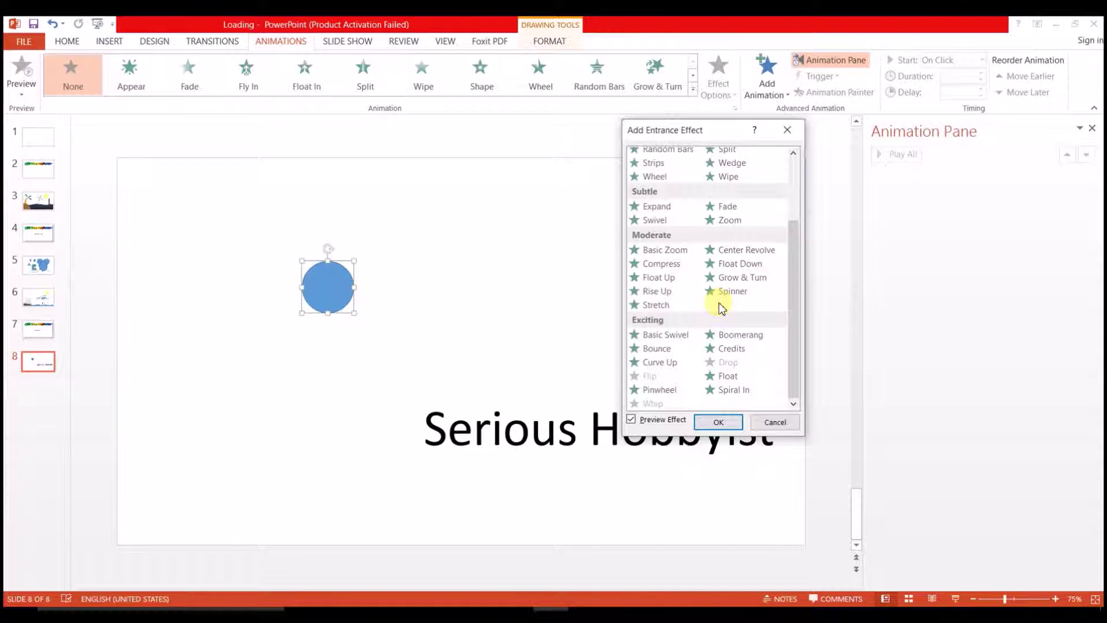
scroll(714, 310, "up", 3)
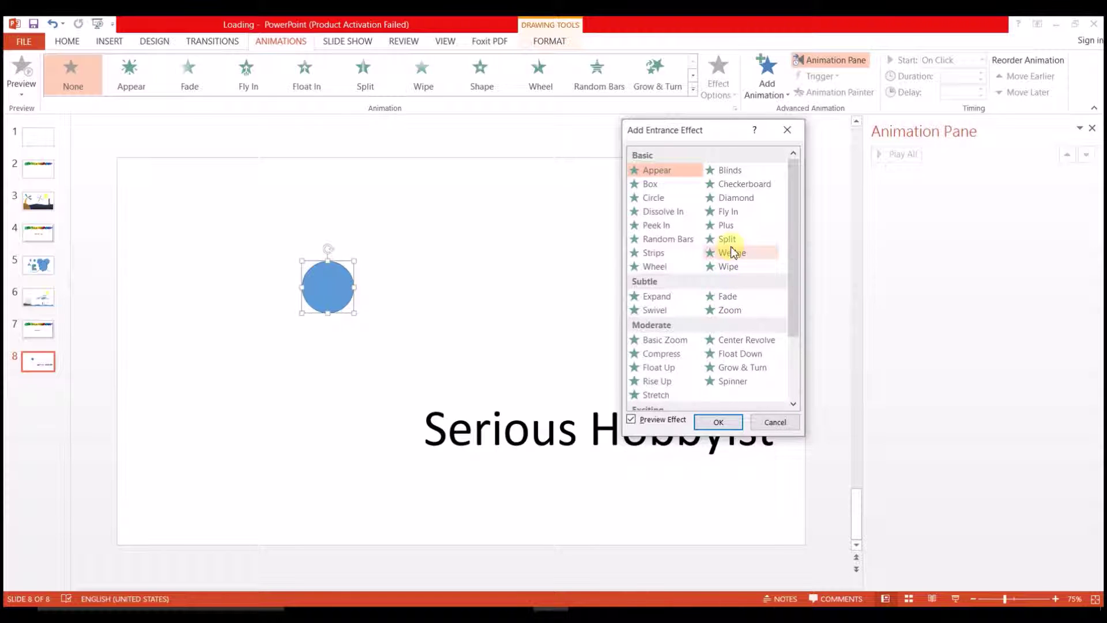
left_click(729, 242)
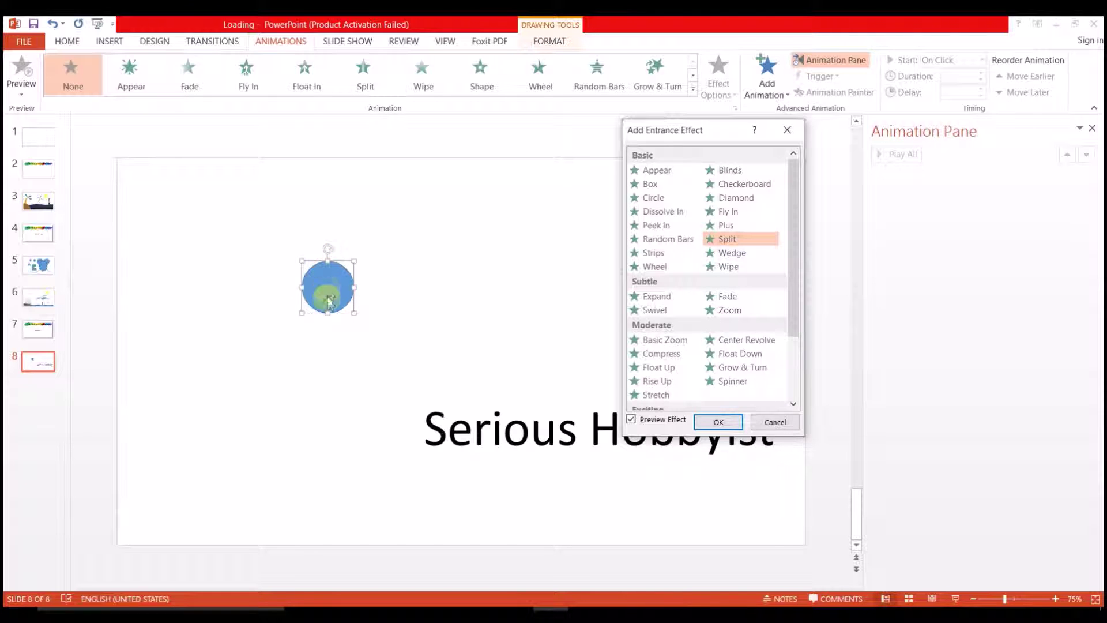
left_click(684, 240)
left_click(715, 243)
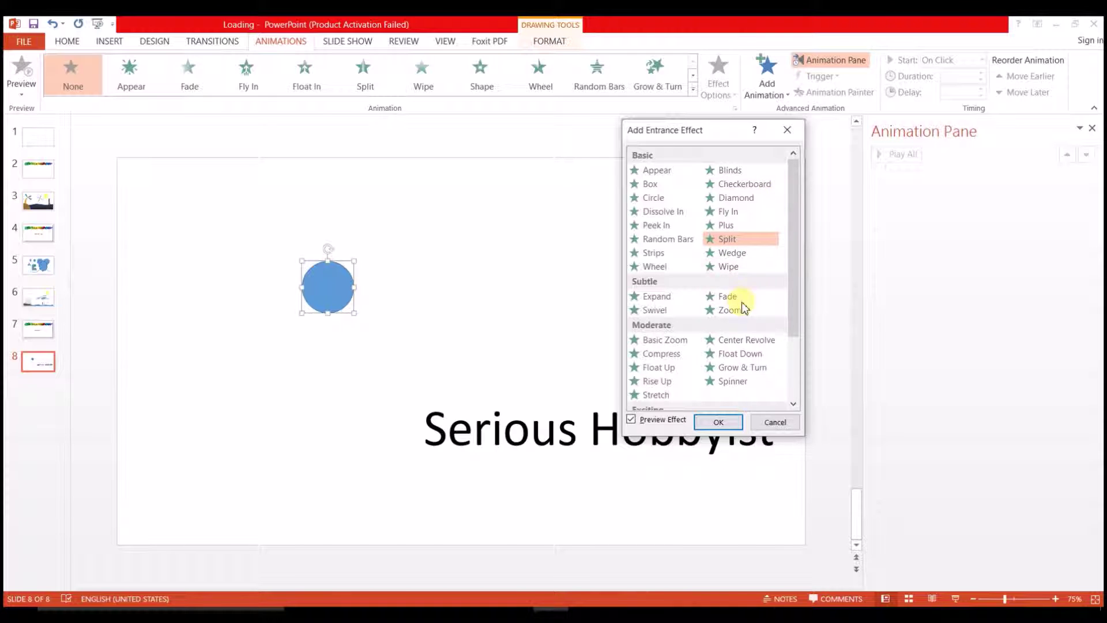
- Choose the Strips entrance effect and confirm it for the circle
scroll(724, 344, "down", 2)
scroll(728, 346, "up", 2)
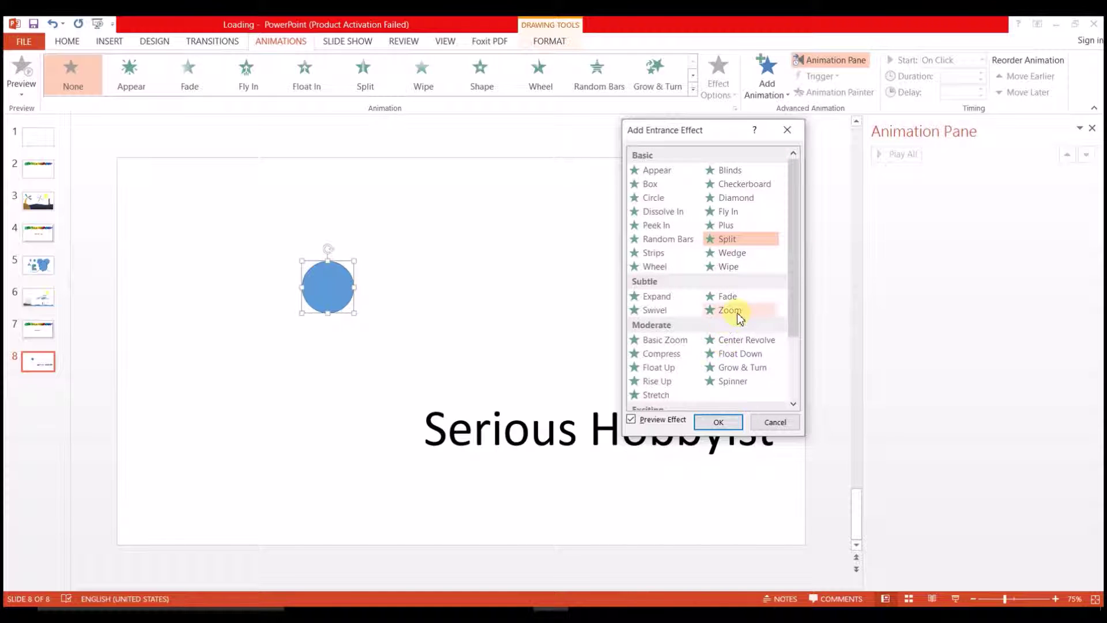
scroll(718, 271, "down", 2)
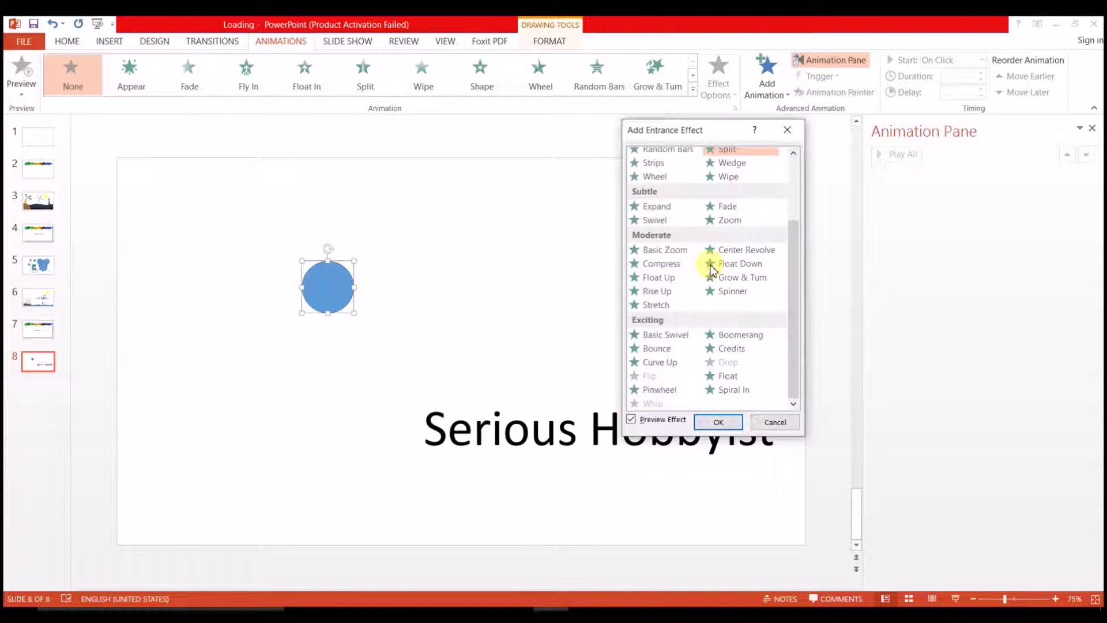
scroll(705, 291, "up", 2)
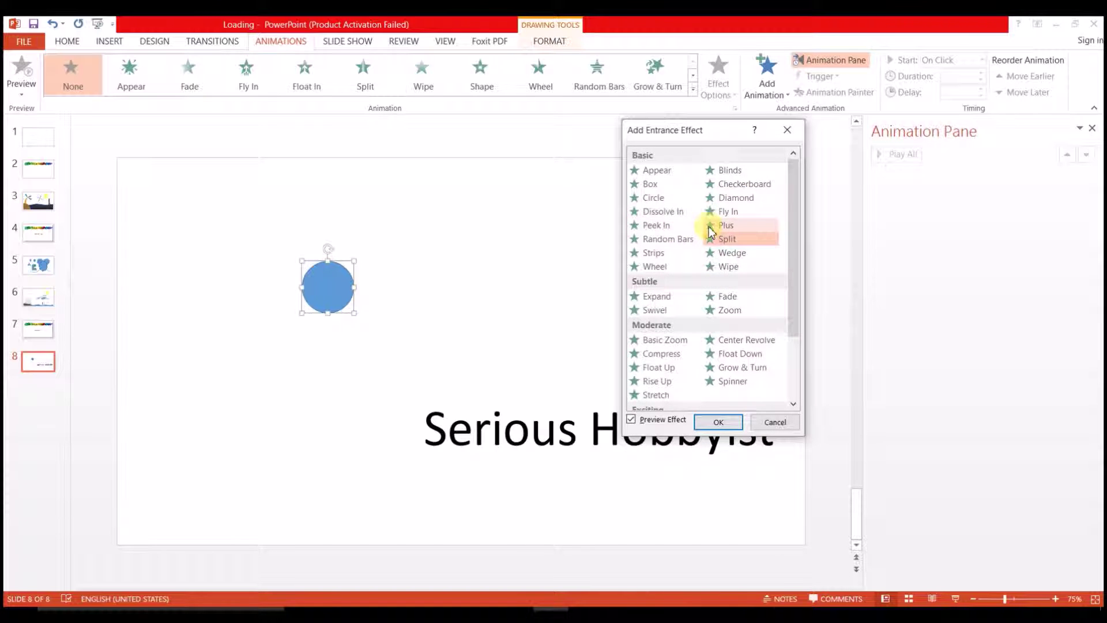
scroll(704, 271, "down", 2)
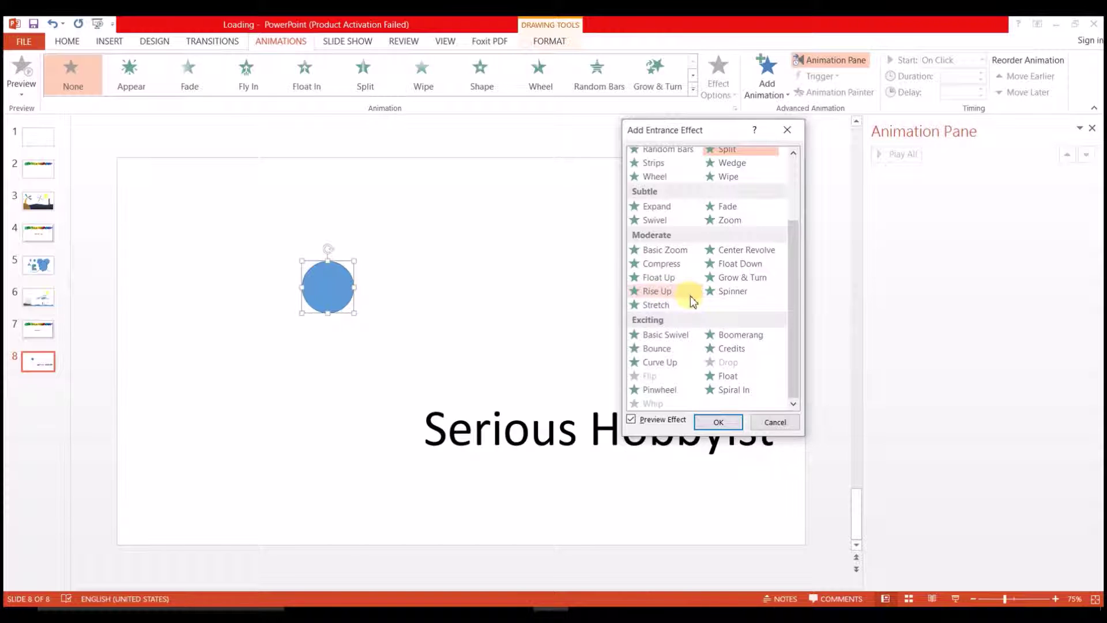
scroll(694, 302, "up", 2)
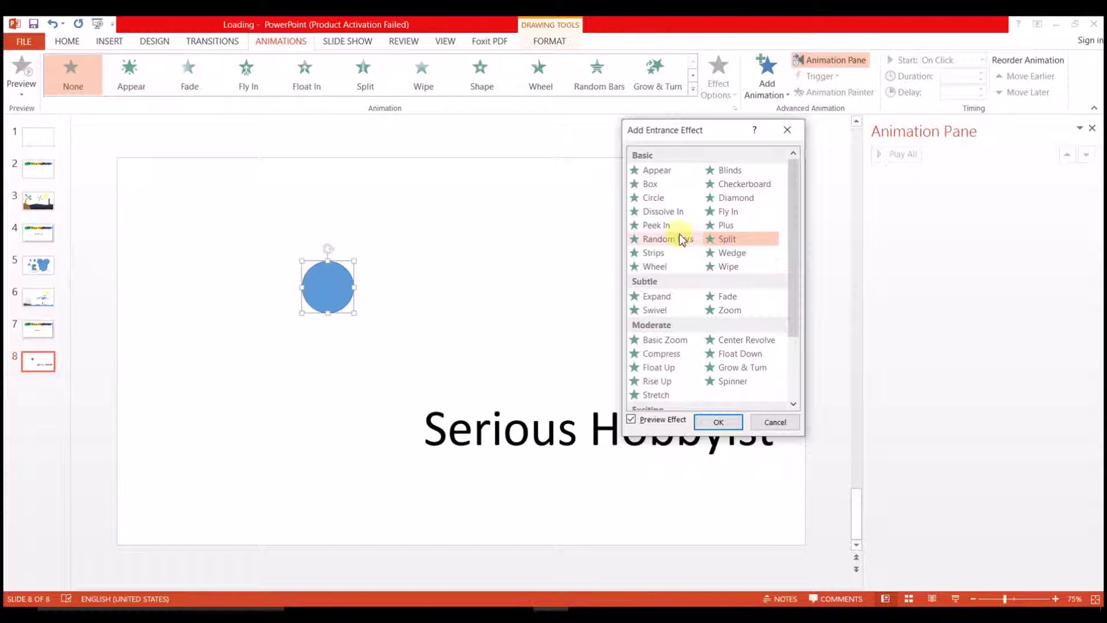
left_click(690, 253)
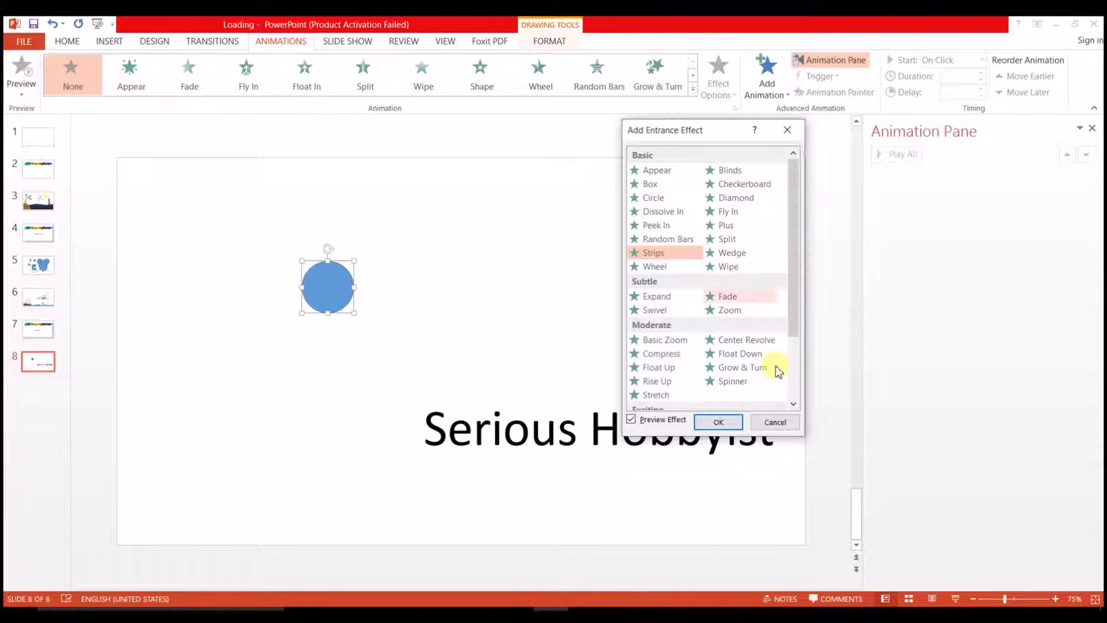
left_click(718, 422)
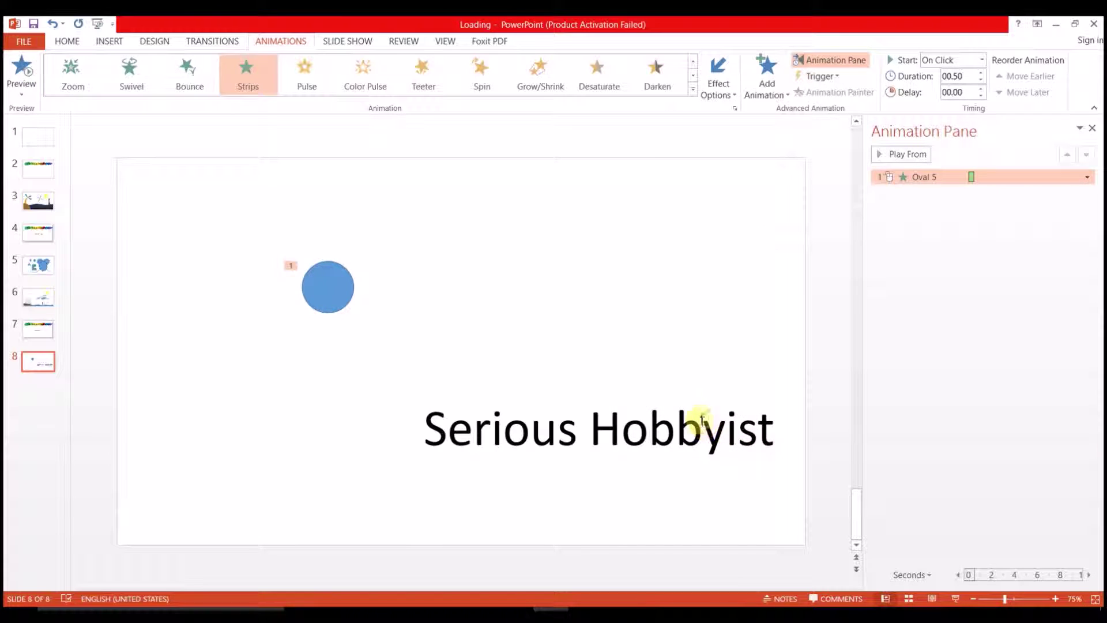
- Nudge the circle up and right, then open More Emphasis Effects
left_click_drag(338, 292, 368, 277)
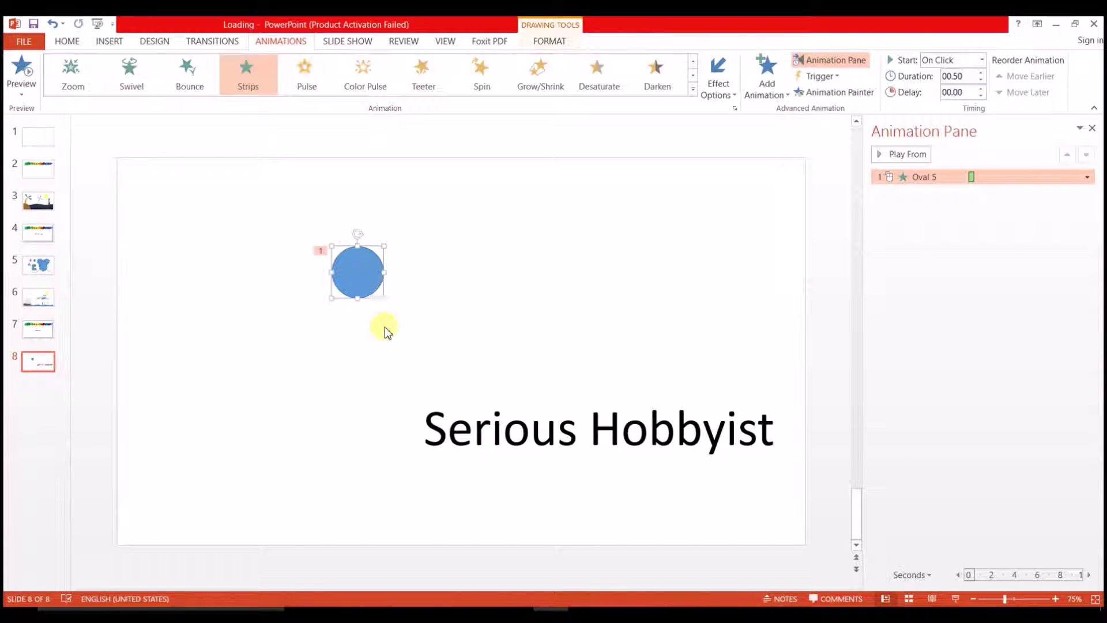
left_click(778, 93)
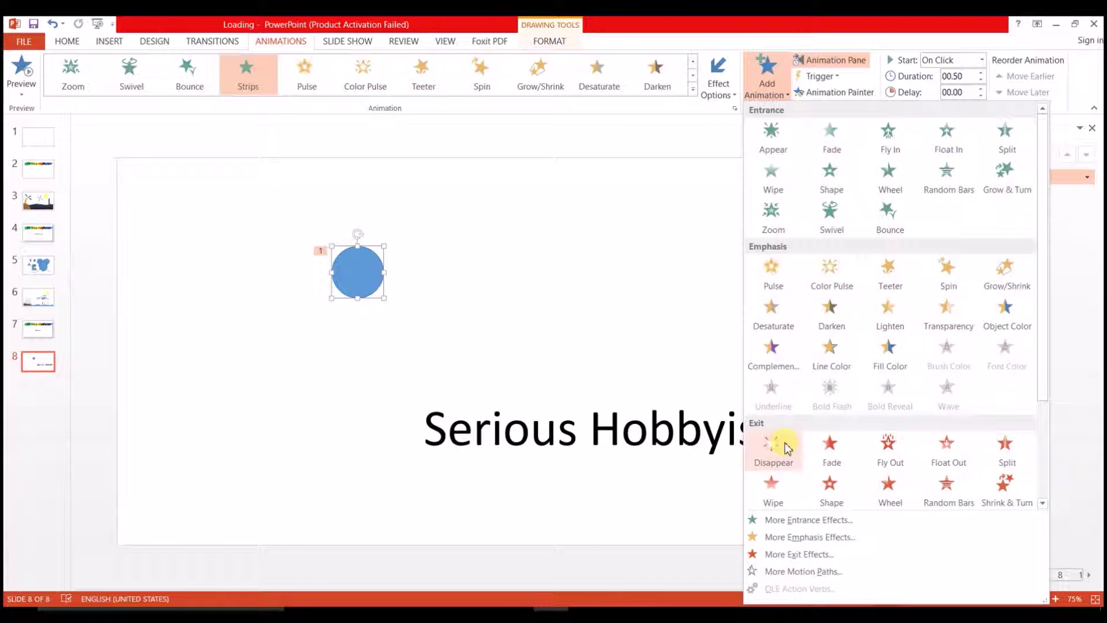
left_click(795, 537)
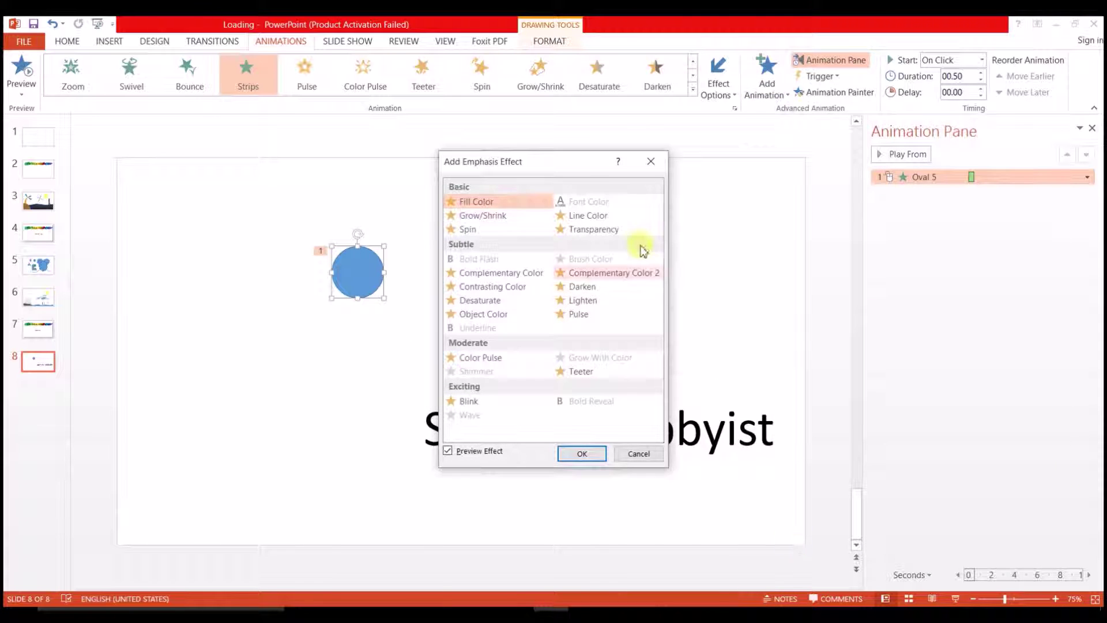
left_click_drag(573, 164, 713, 135)
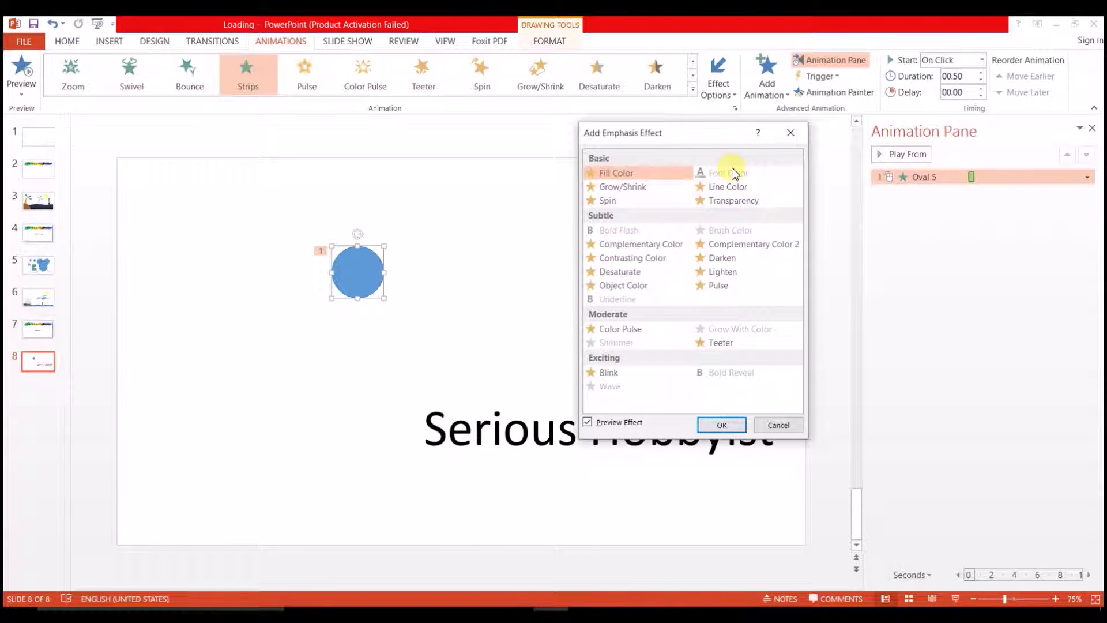
left_click(358, 282)
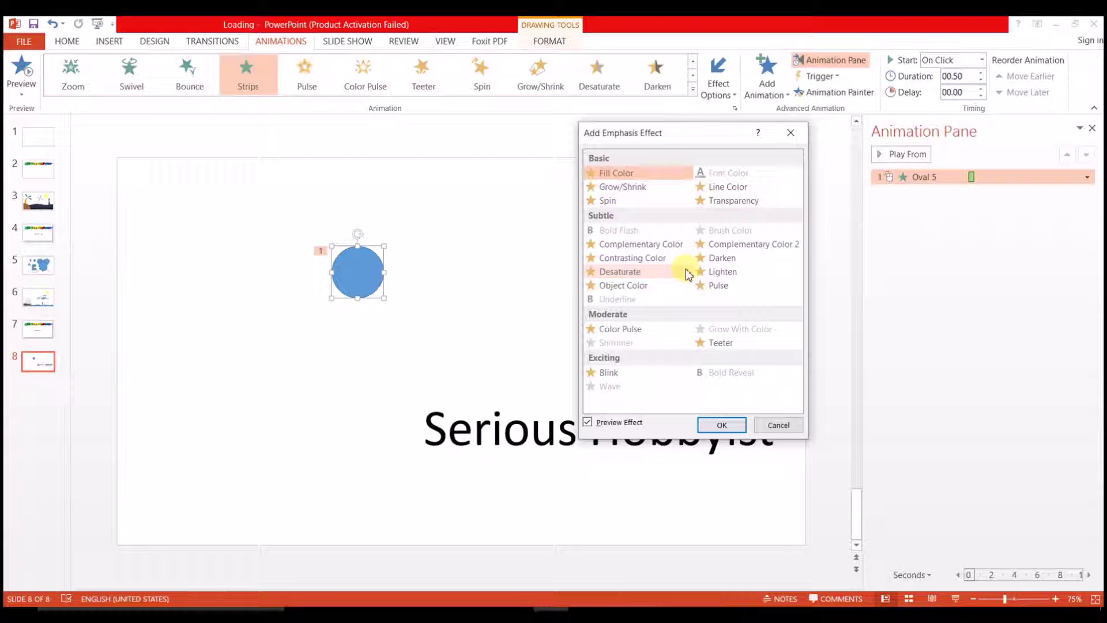
- Preview Grow/Shrink, then add the Transparency emphasis effect to the circle
left_click(627, 189)
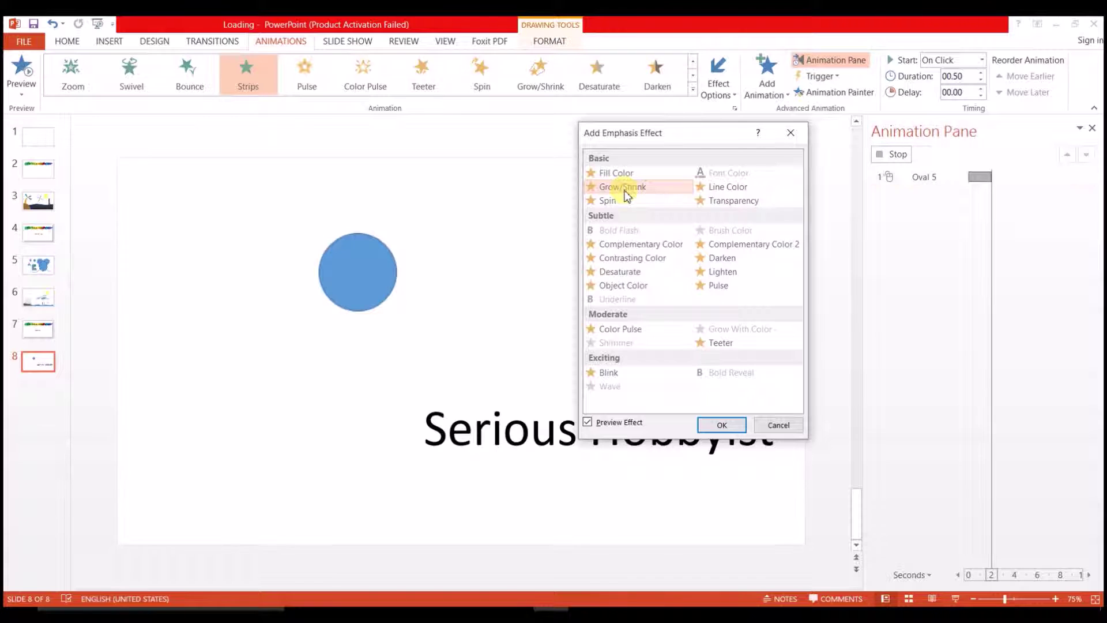
left_click(715, 203)
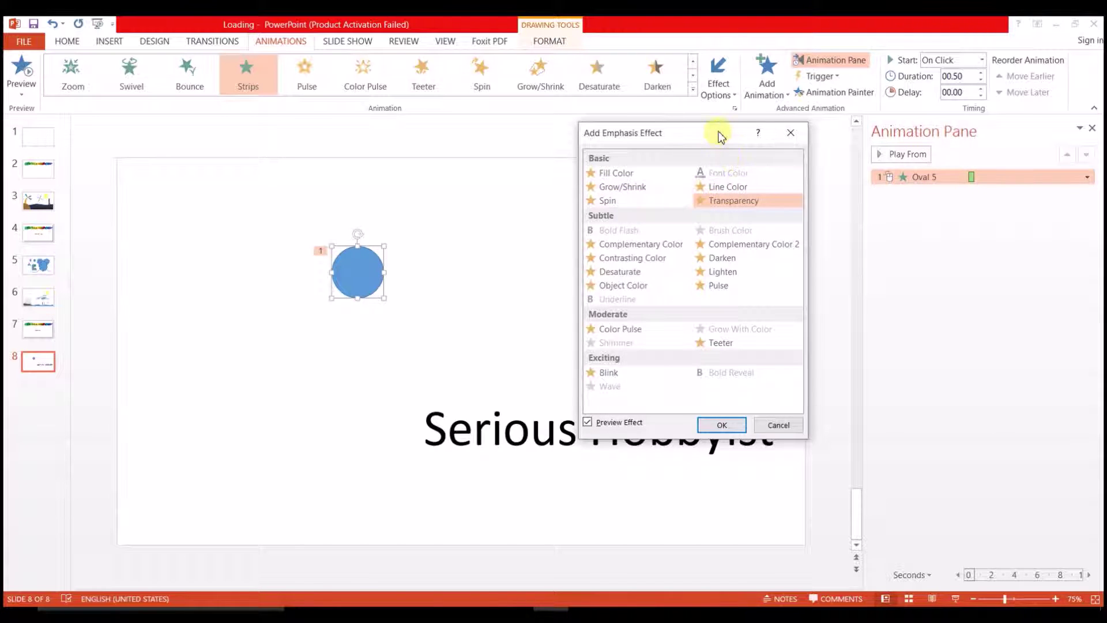
left_click_drag(716, 136, 698, 154)
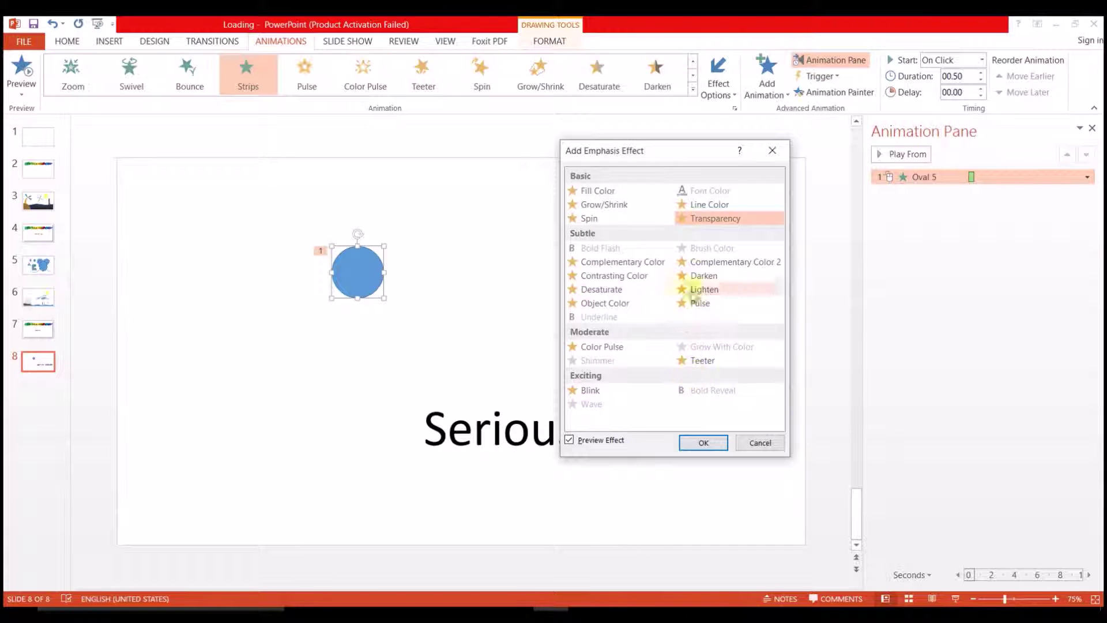
left_click(723, 443)
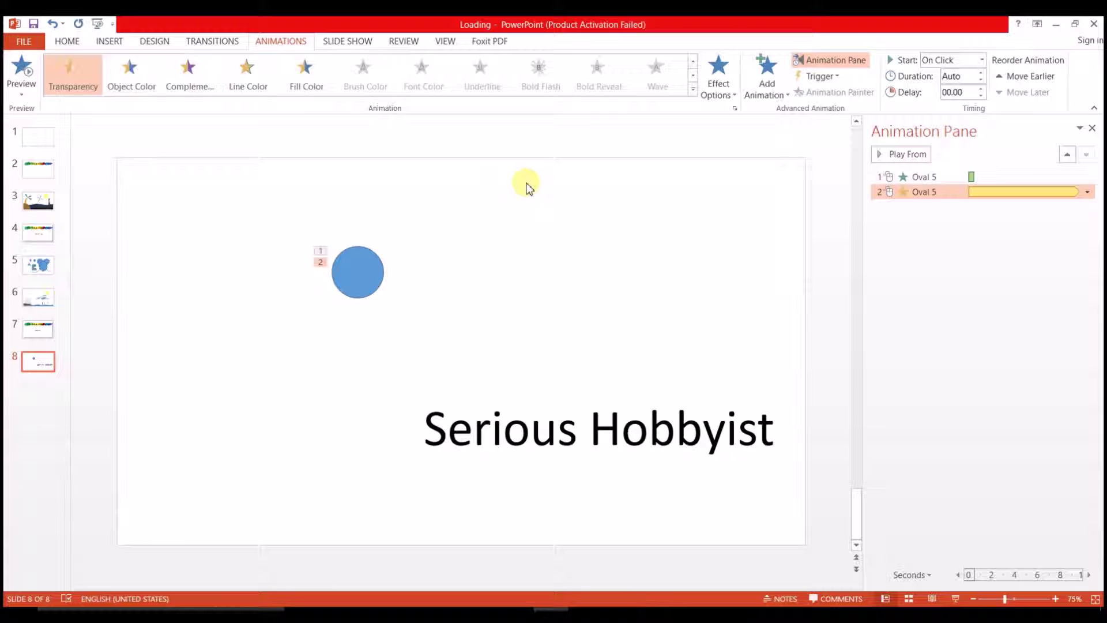
- Add the Moderate Sink Down exit effect, 01.00 seconds long, as animation 3 on the blue circle
left_click(767, 95)
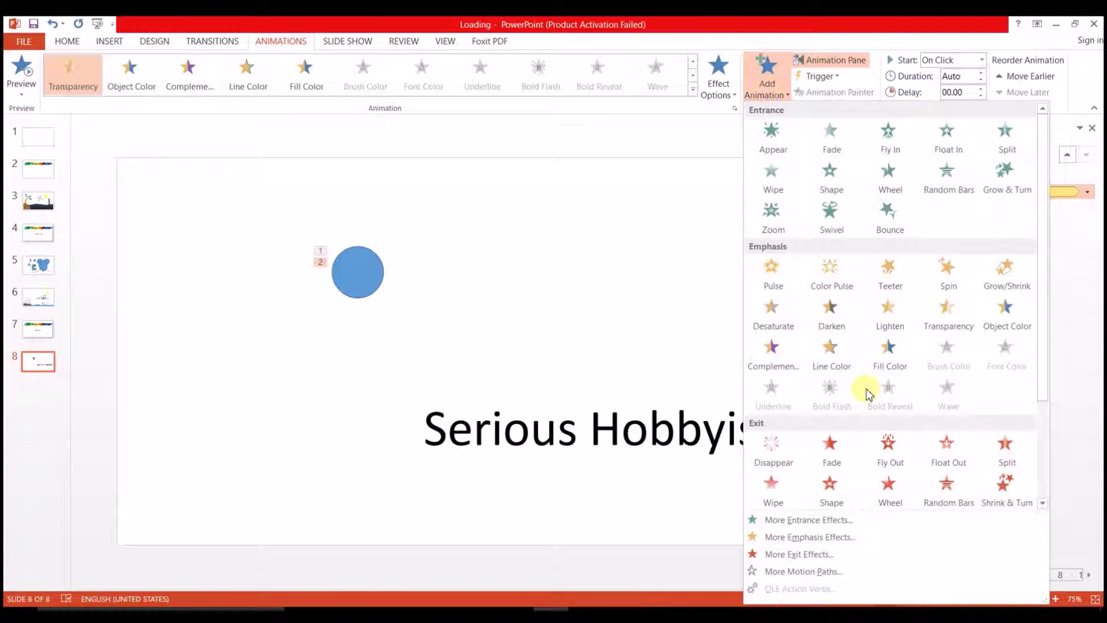
left_click(819, 554)
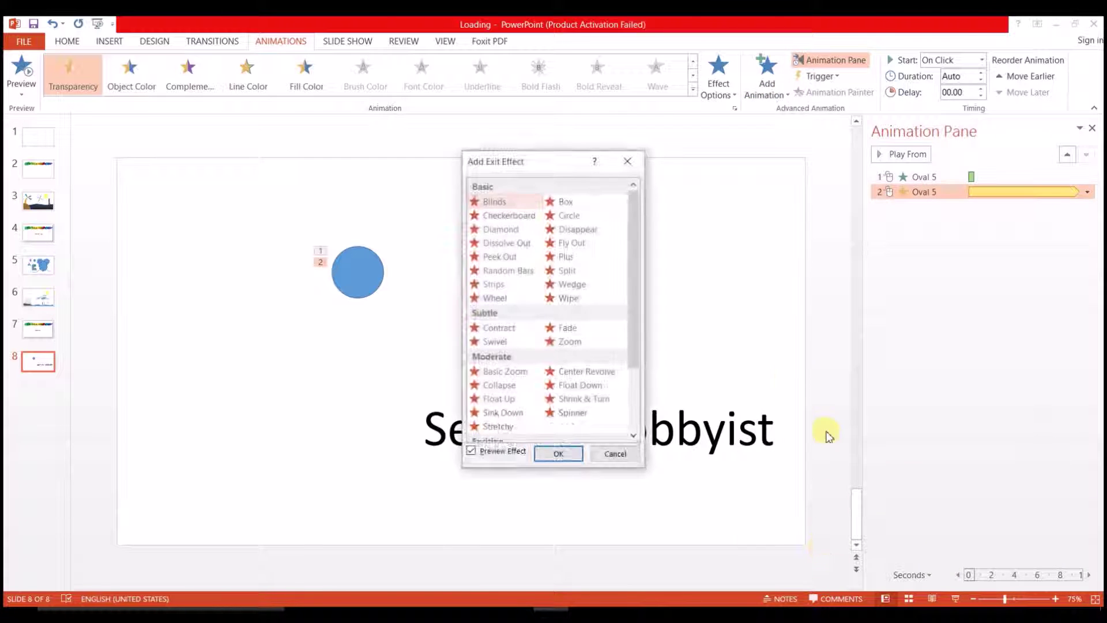
left_click_drag(573, 167, 689, 158)
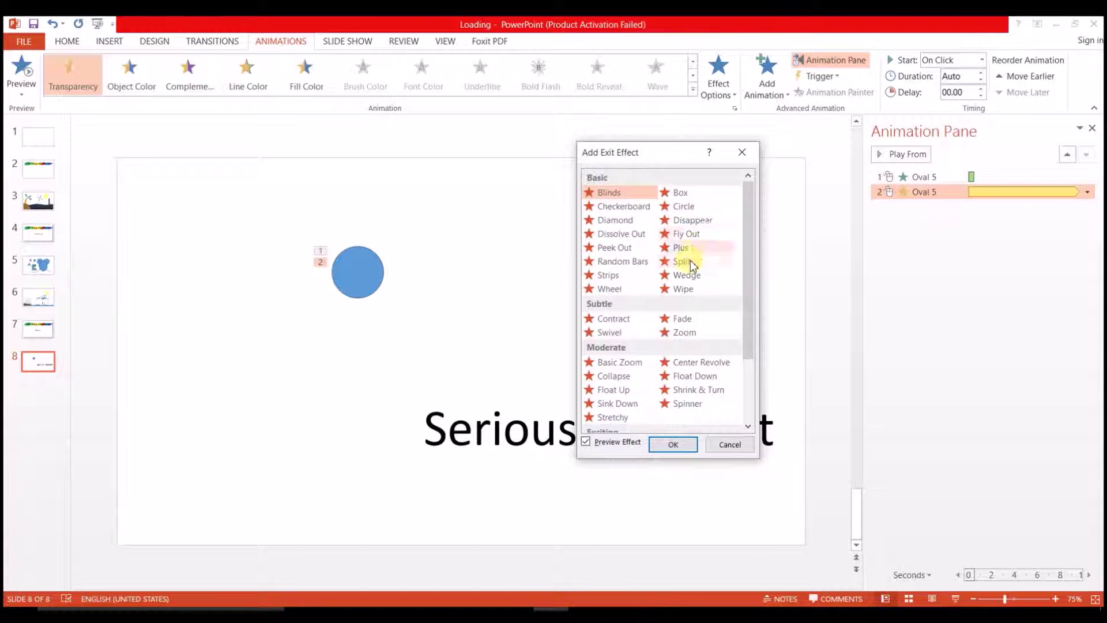
scroll(667, 264, "down", 2)
scroll(648, 314, "up", 3)
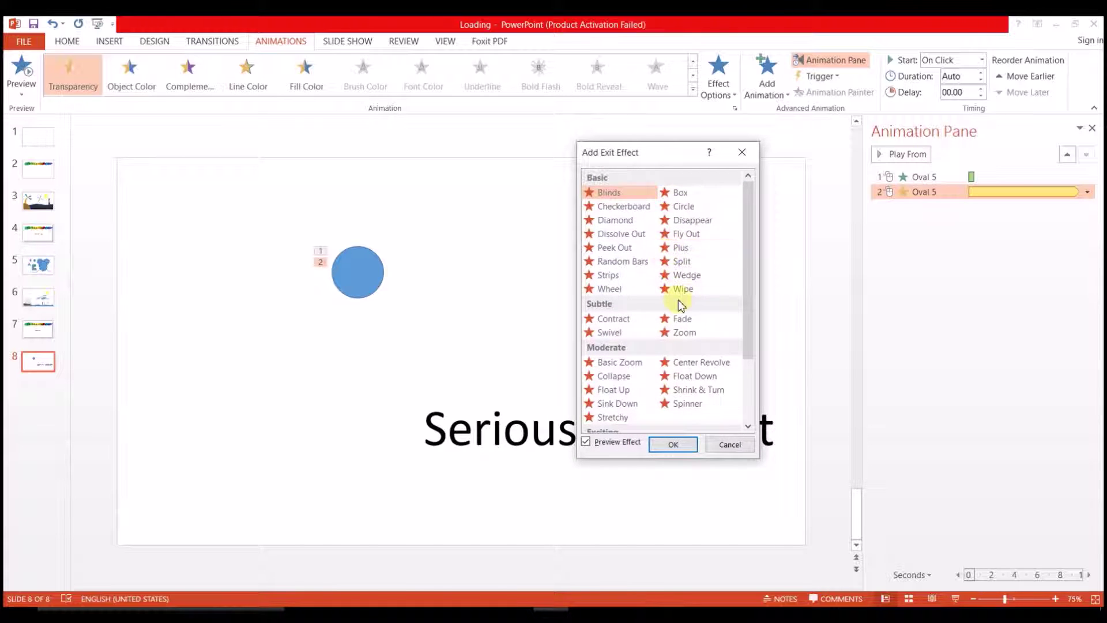
left_click(610, 275)
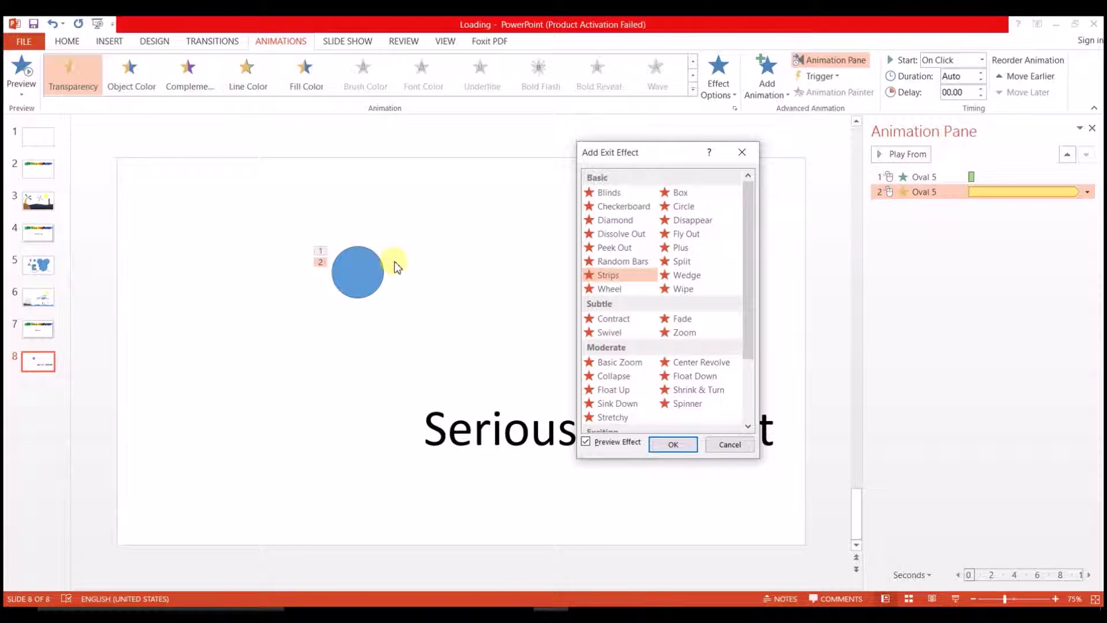
left_click(614, 284)
left_click(612, 276)
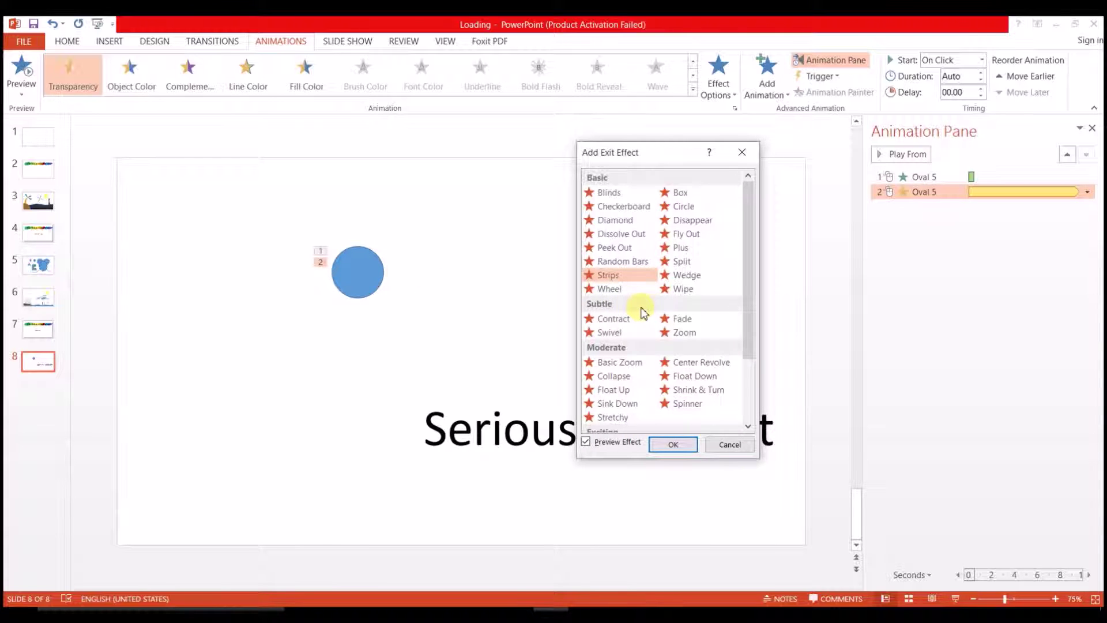
scroll(655, 316, "down", 2)
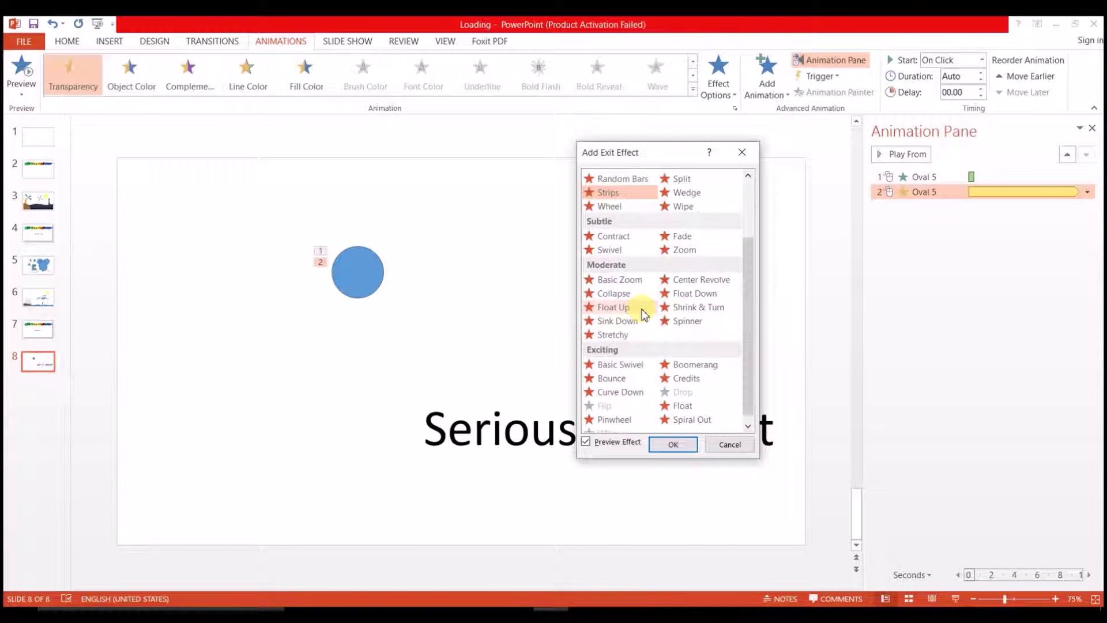
left_click(632, 323)
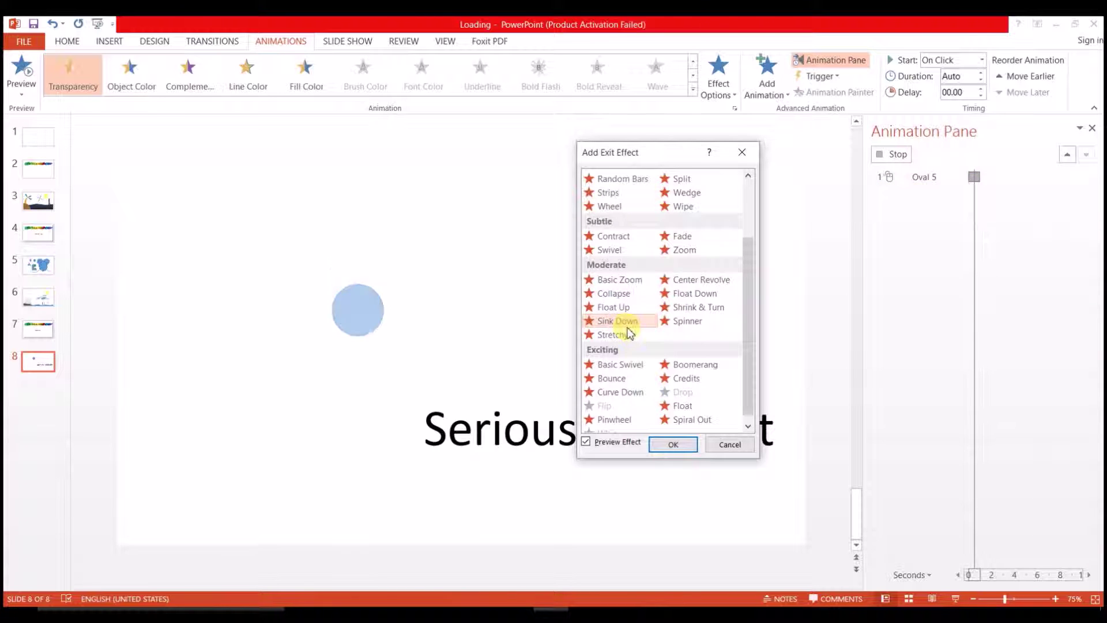
left_click(673, 444)
- Apply the Special Bean motion path, 02.00 seconds long, to the blue circle as animation 4
left_click(765, 80)
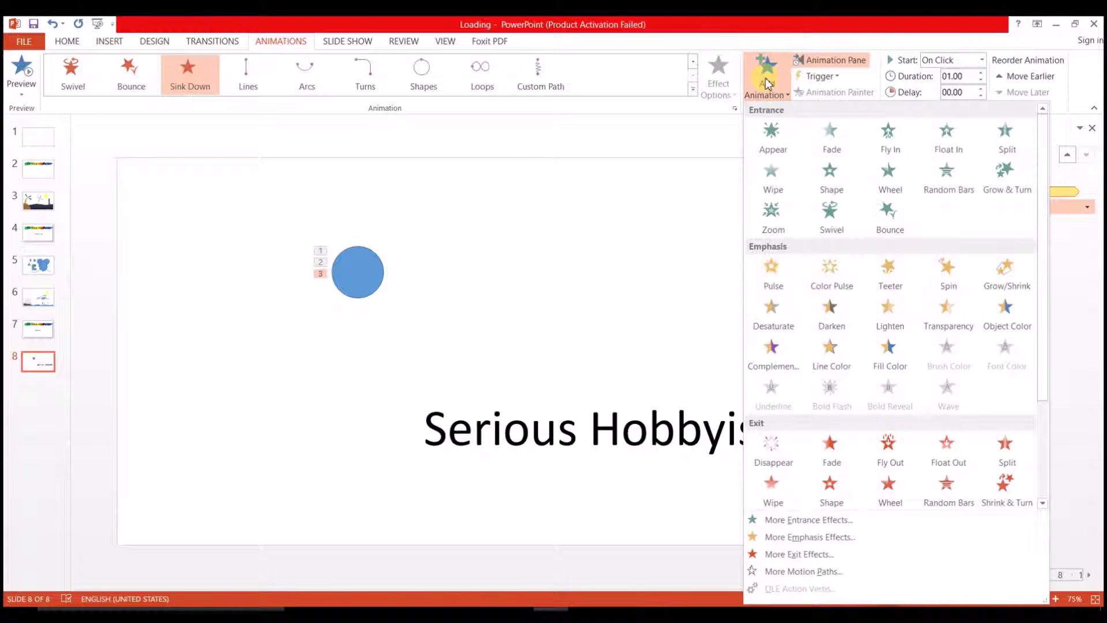
left_click(834, 571)
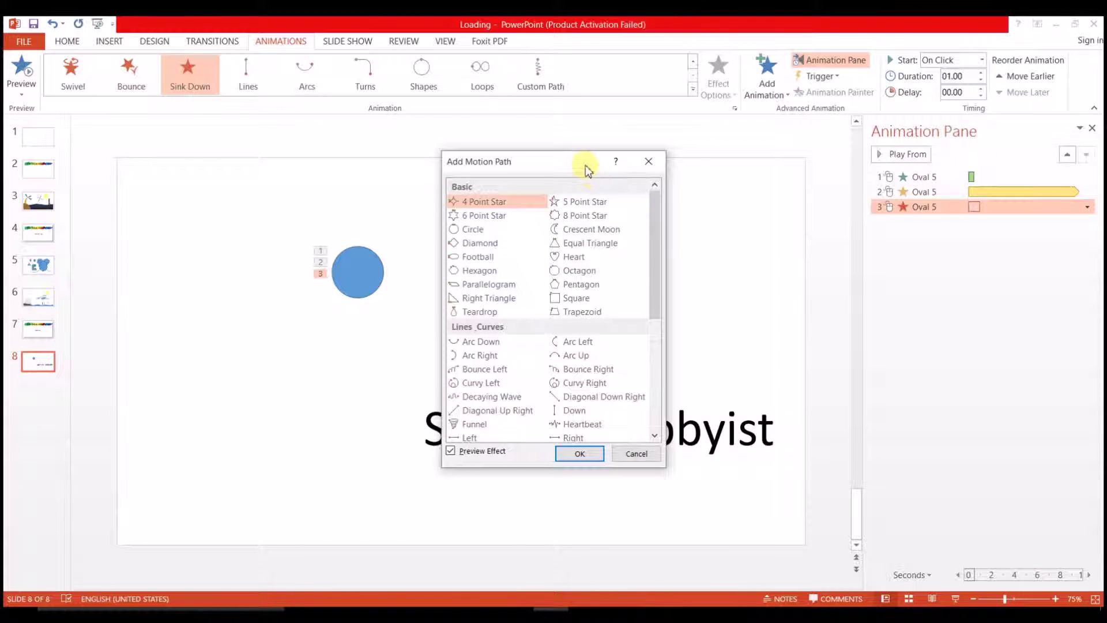
left_click_drag(582, 165, 613, 137)
left_click_drag(687, 203, 688, 335)
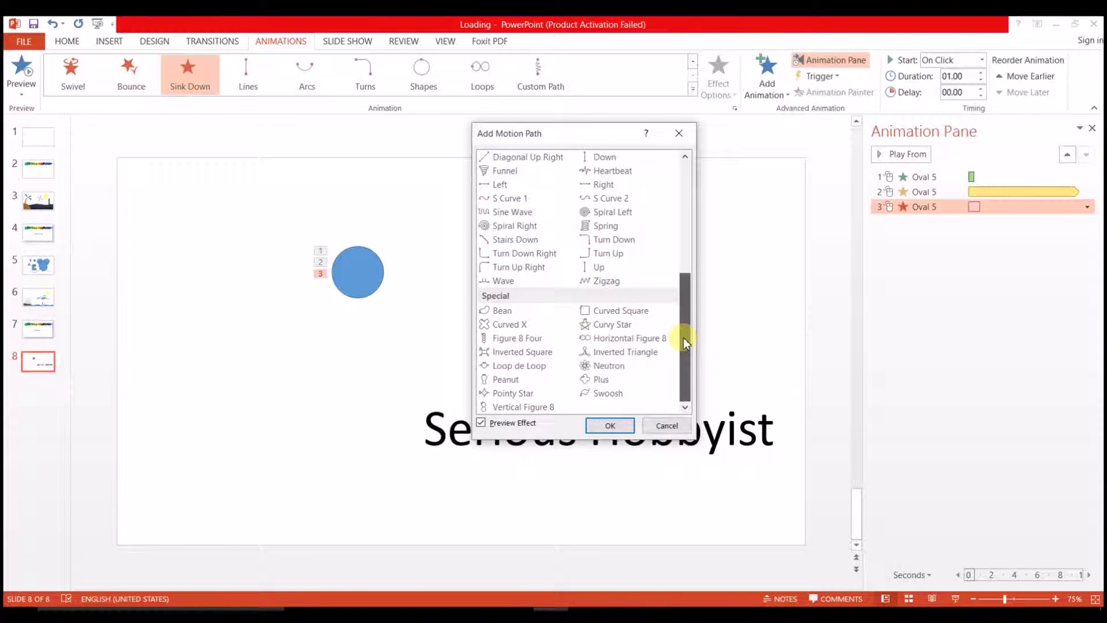
left_click_drag(683, 337, 692, 194)
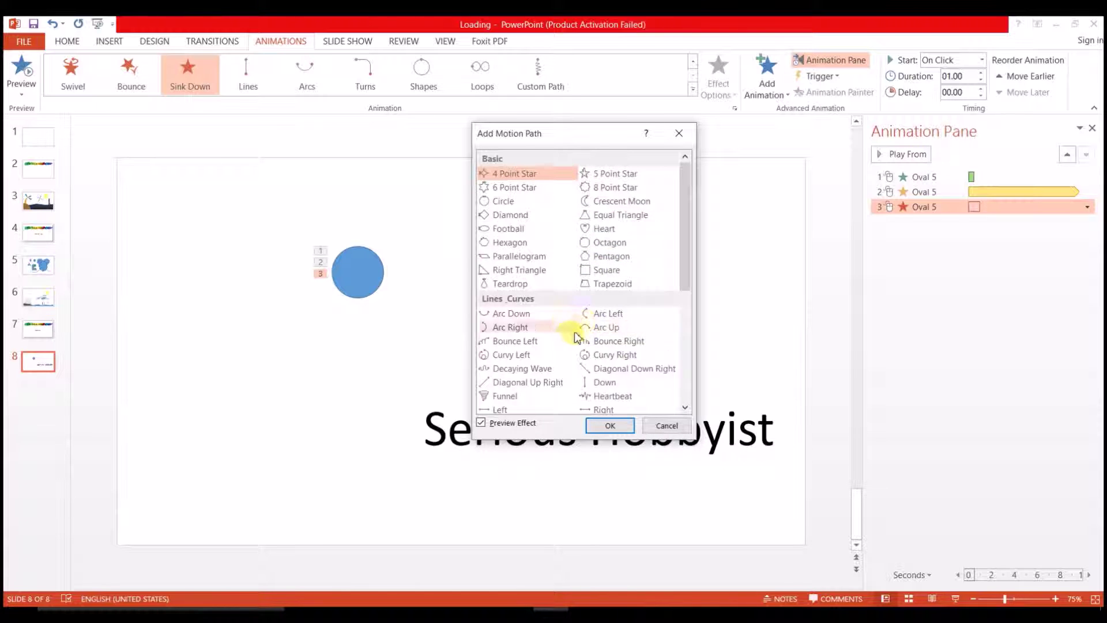
scroll(565, 337, "down", 1)
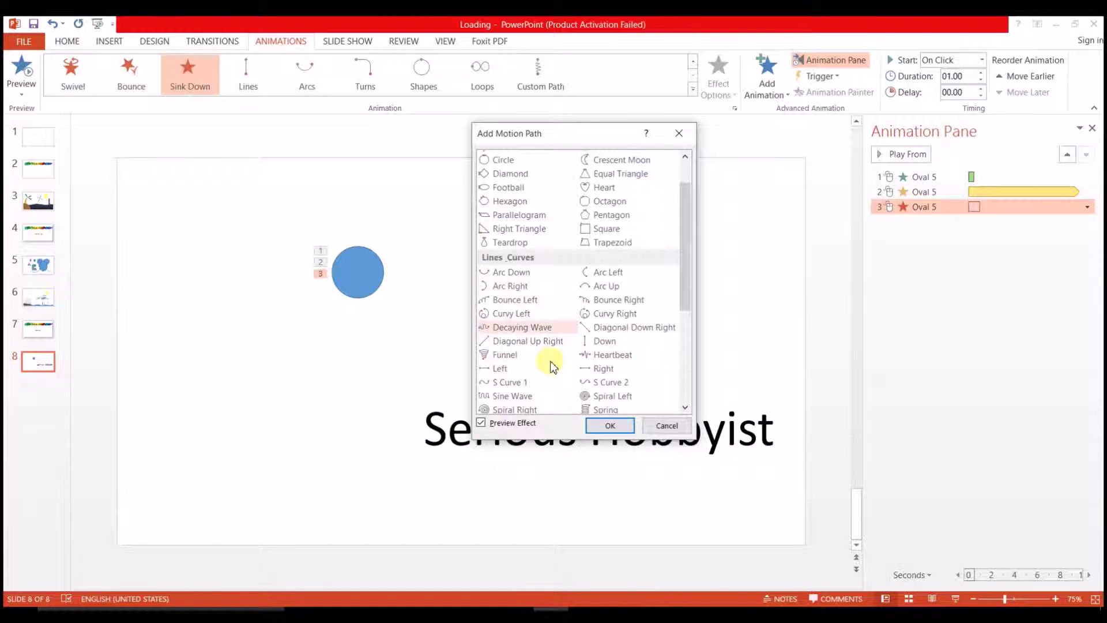
scroll(552, 366, "down", 3)
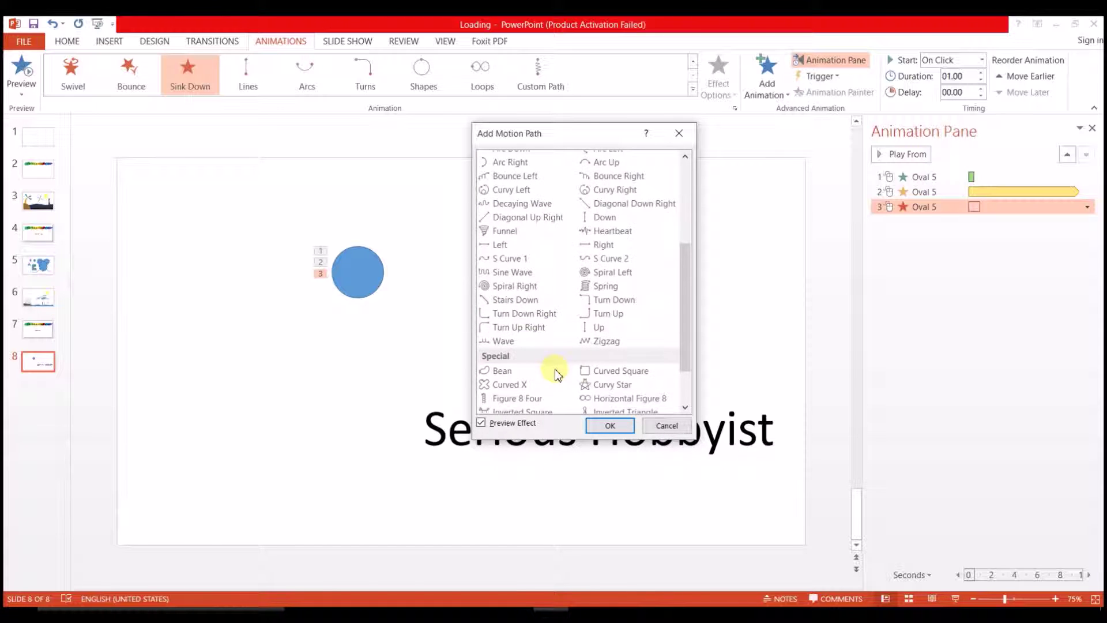
left_click(514, 372)
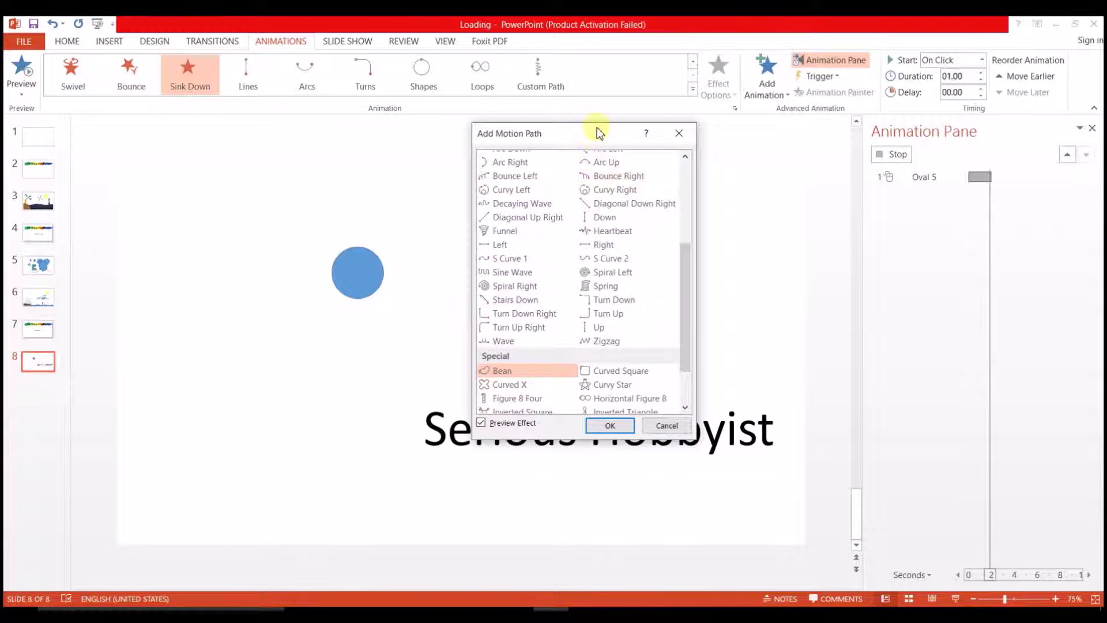
key("Return")
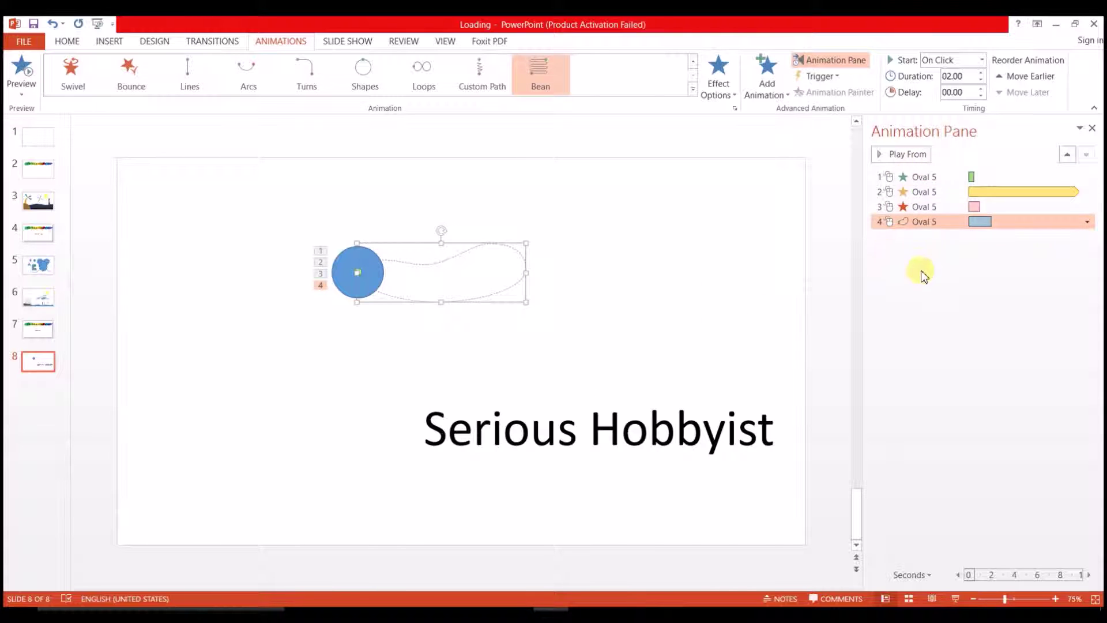
left_click(574, 365)
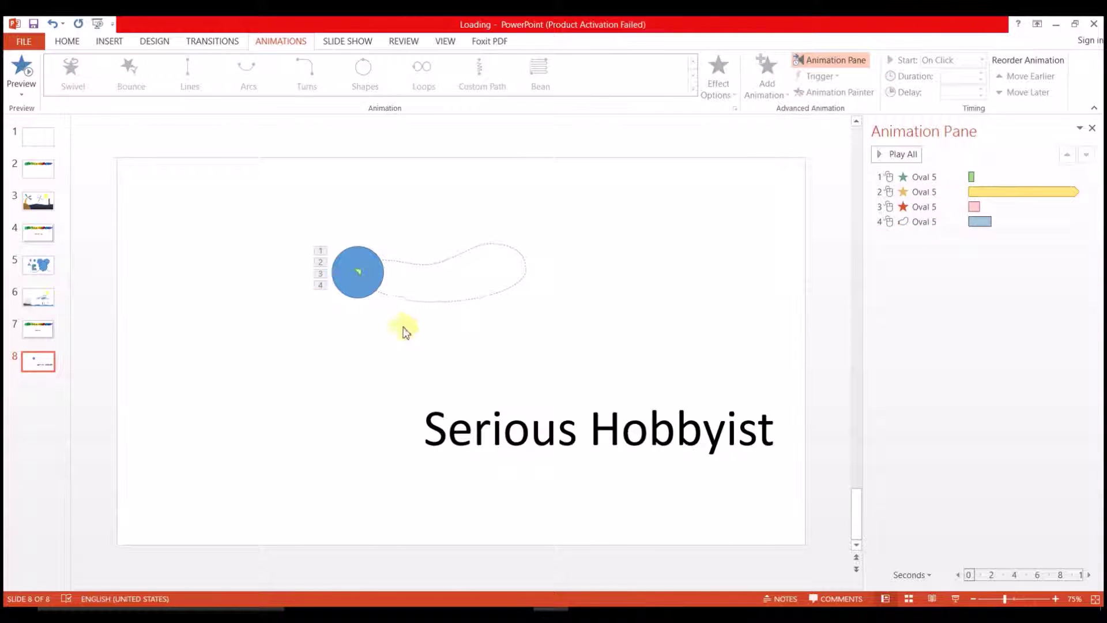
left_click(513, 427)
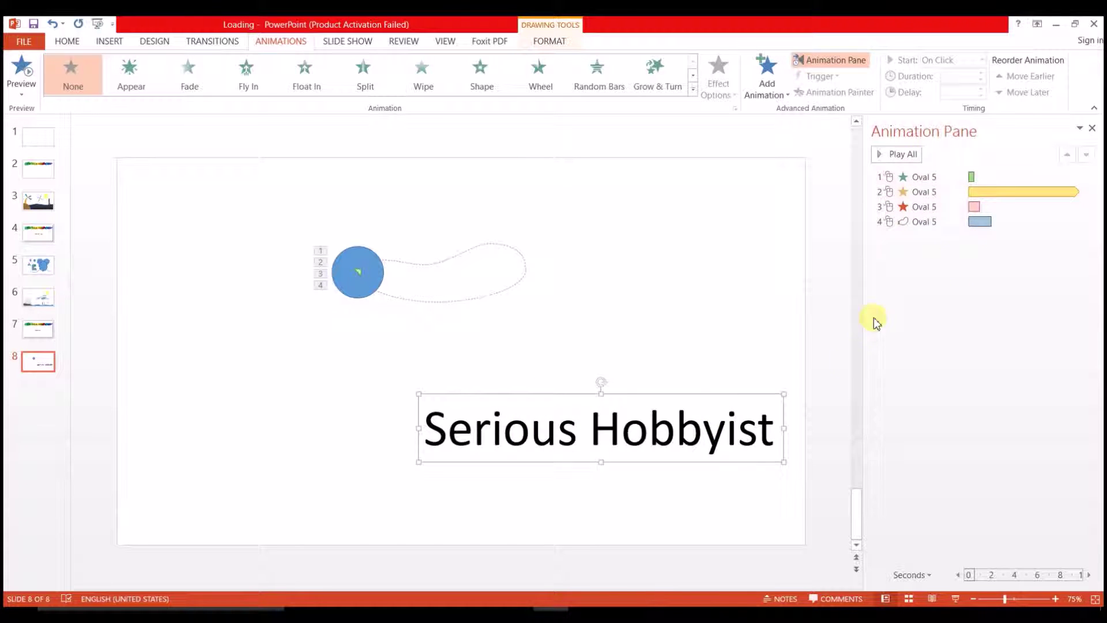
left_click(362, 260)
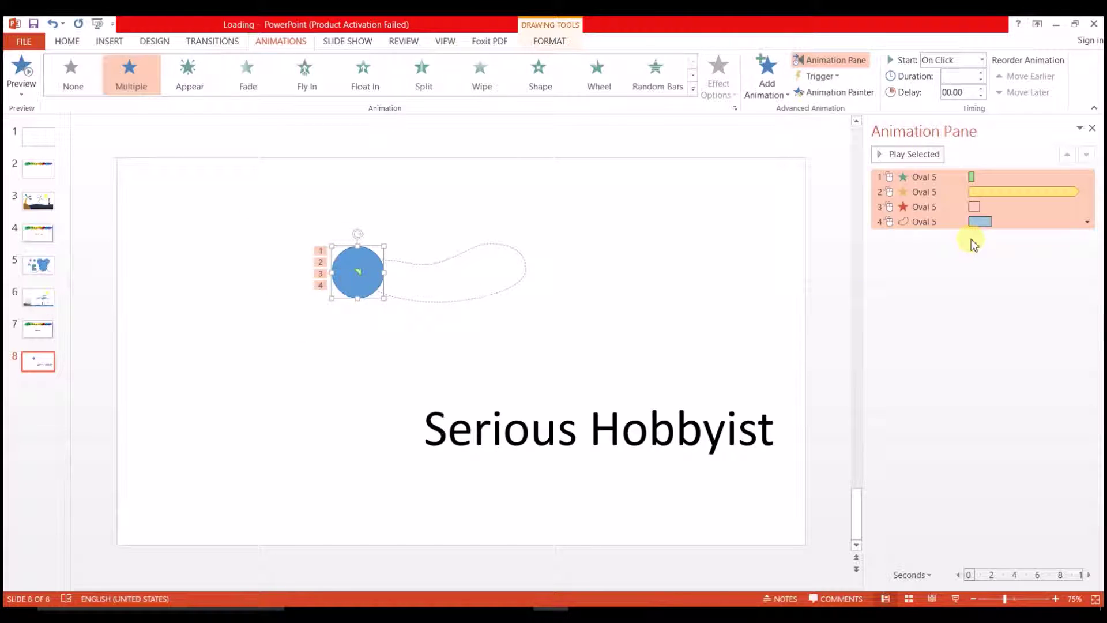
left_click(764, 92)
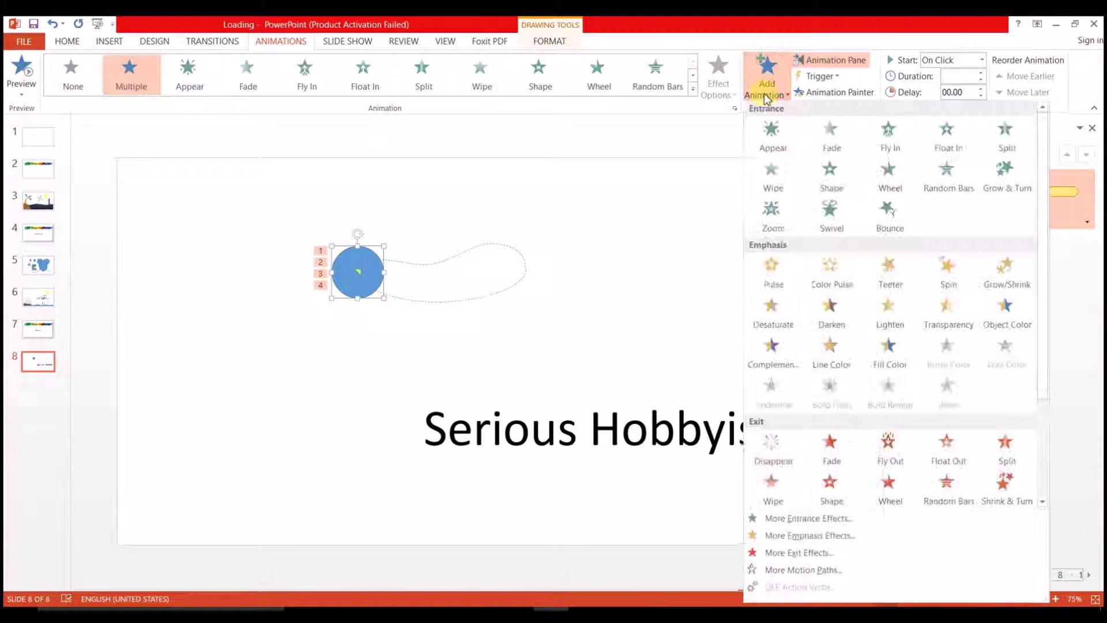
scroll(885, 317, "down", 3)
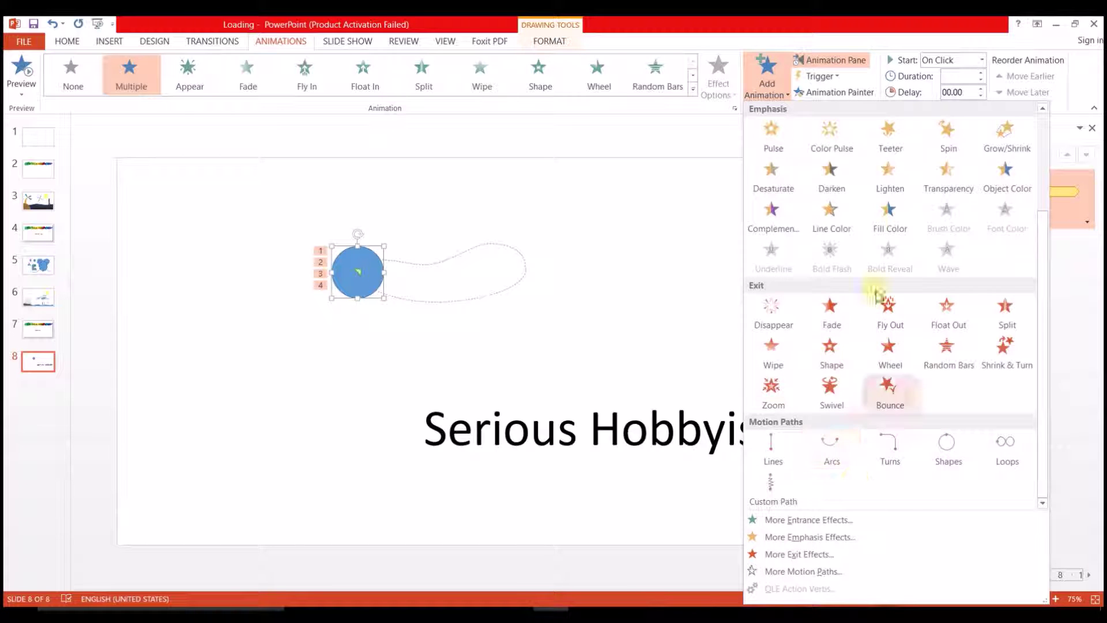
left_click(685, 218)
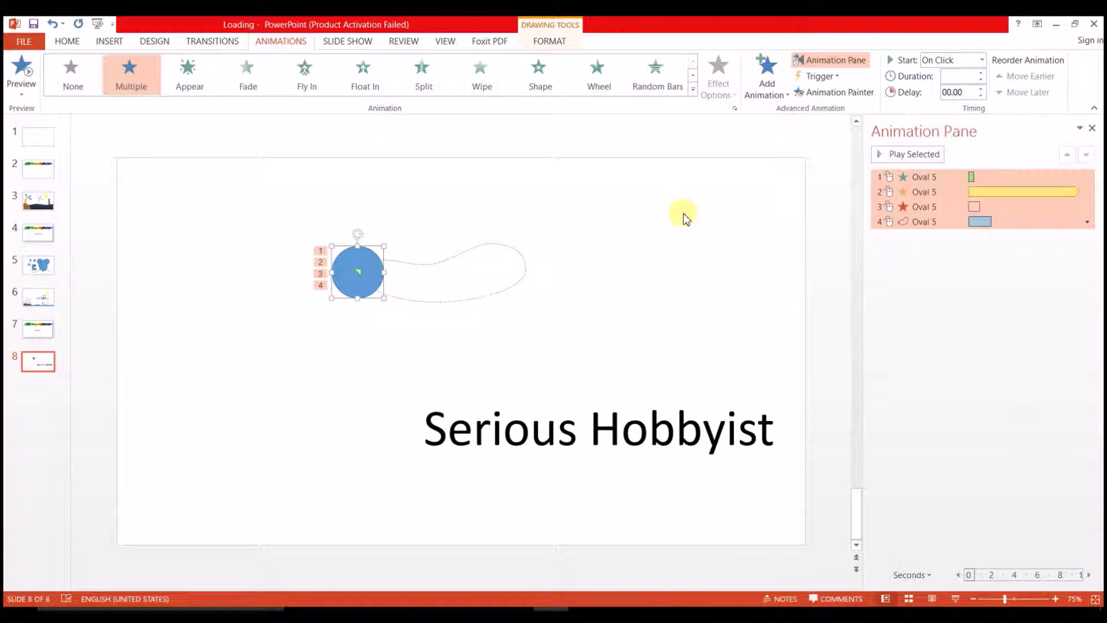